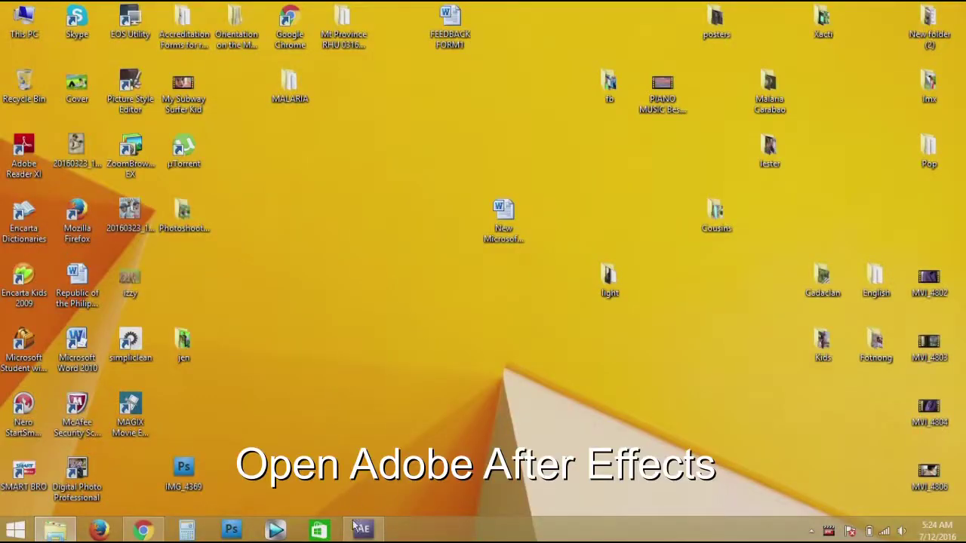
# - Restore the After Effects window with the keith effect project from the taskbar
pyautogui.moveTo(355, 532)
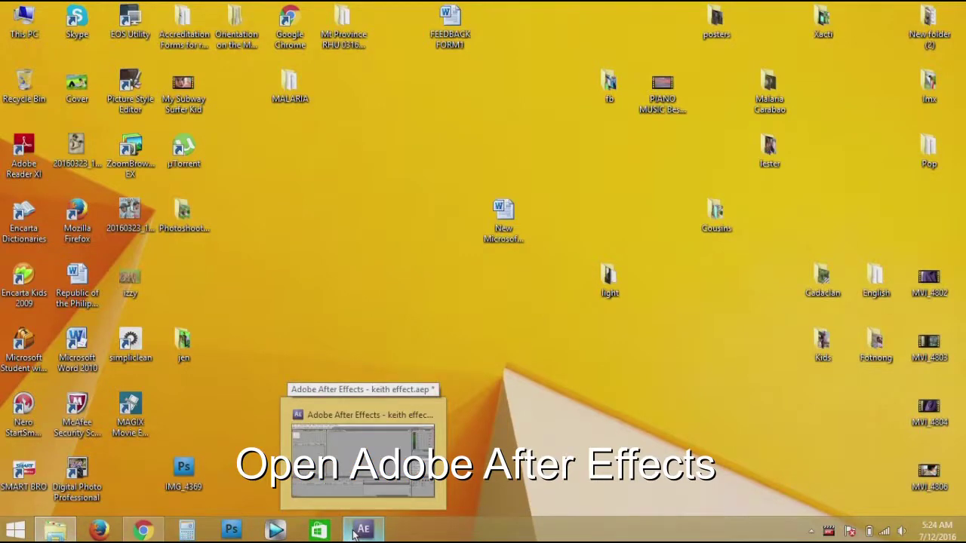
pyautogui.click(355, 533)
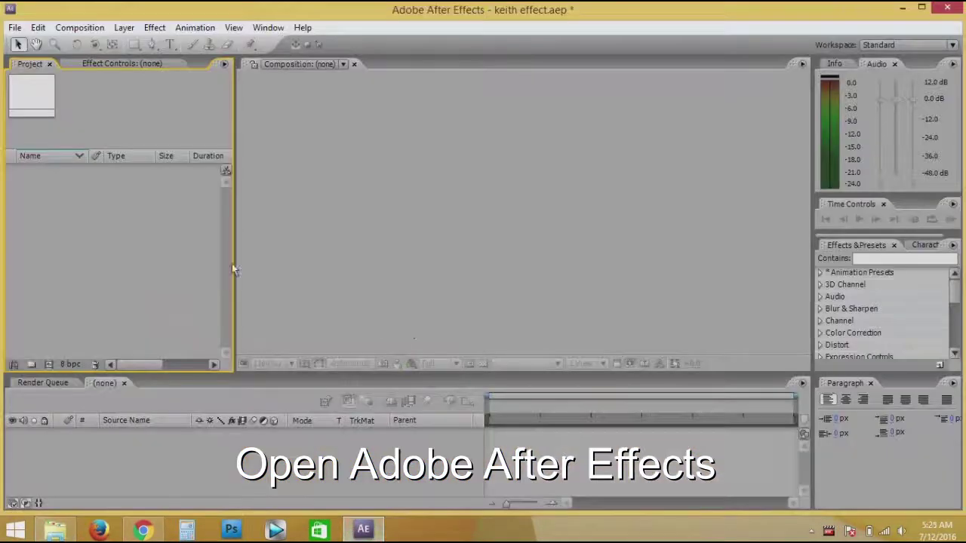
# - Import the clip SANY0023.MP4 into the project through Import > File
pyautogui.rightClick(78, 195)
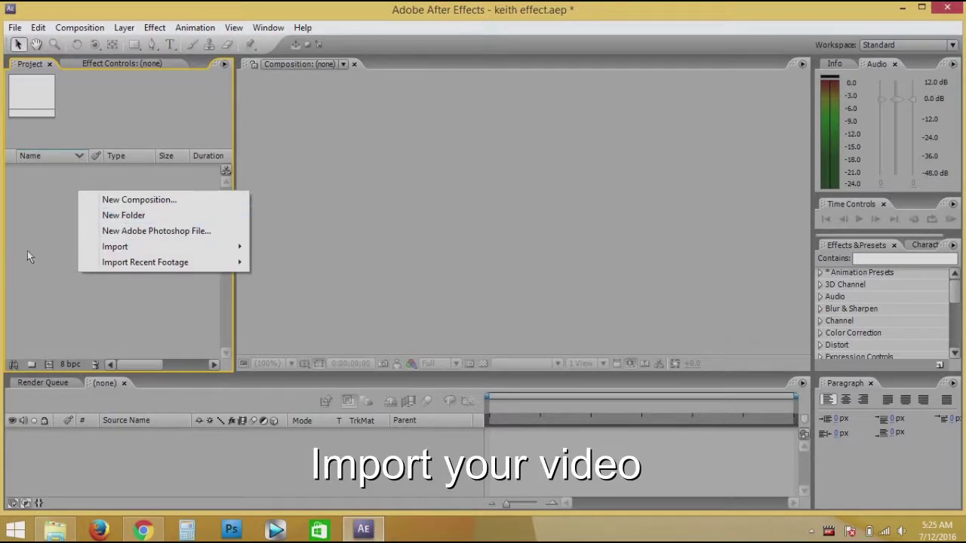
pyautogui.moveTo(140, 249)
pyautogui.click(270, 249)
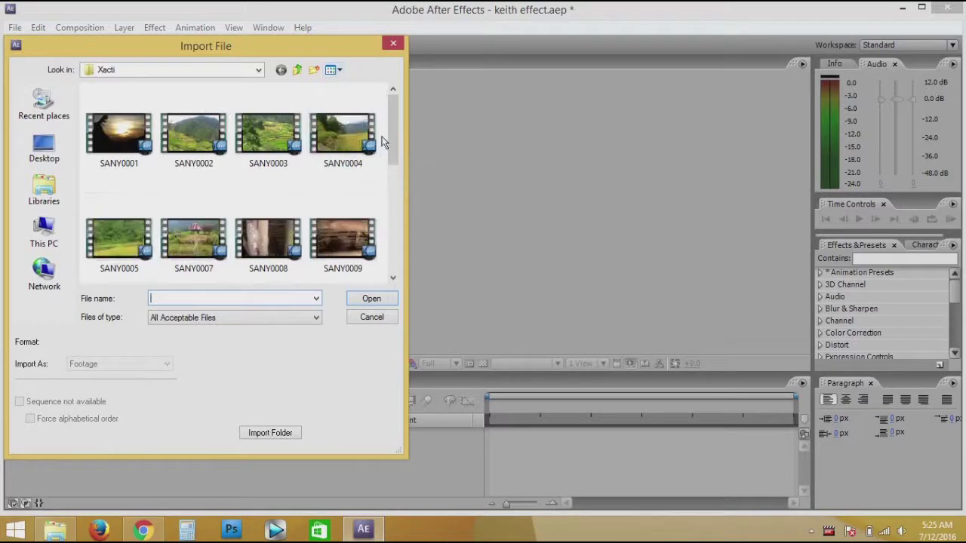
pyautogui.moveTo(393, 143); pyautogui.dragTo(400, 258)
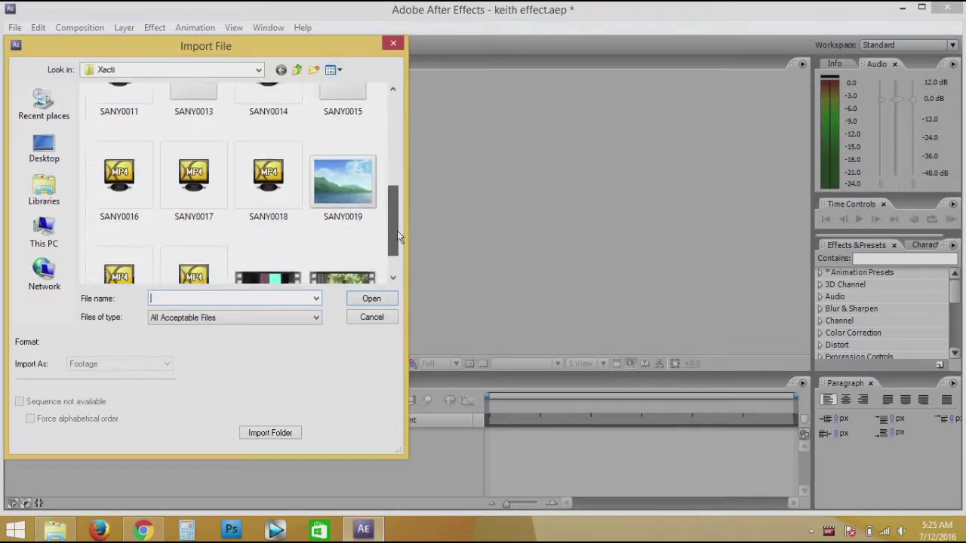
pyautogui.click(355, 260)
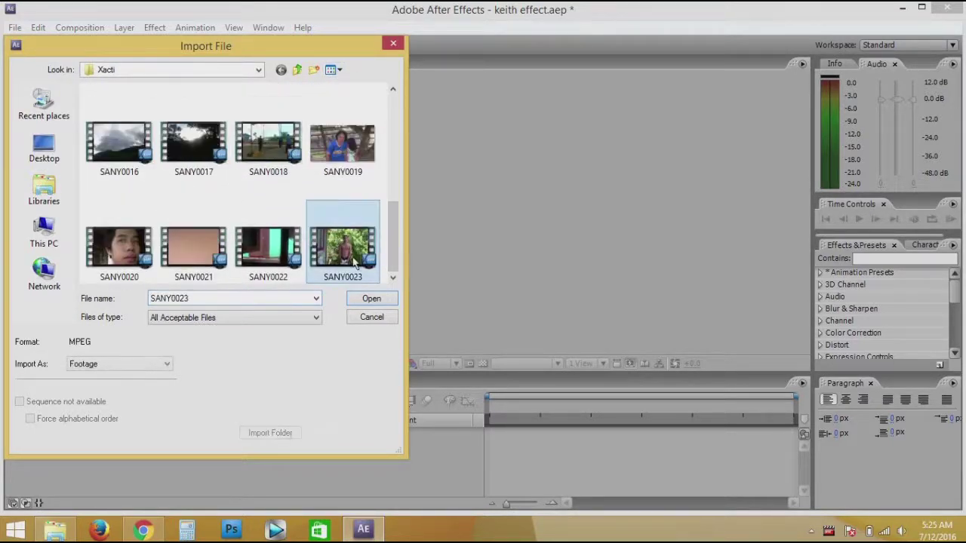
pyautogui.click(380, 301)
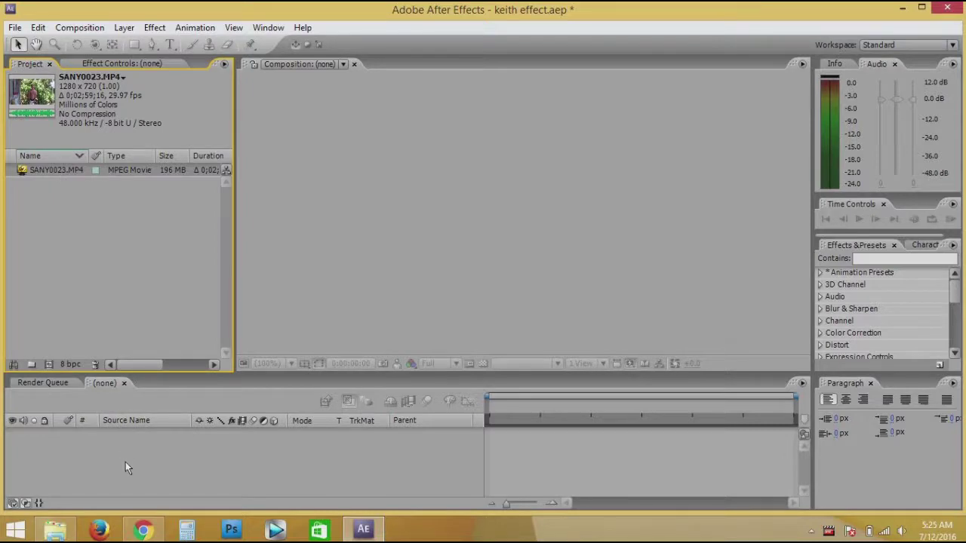
# - Create the SANY0023 composition from the clip and locate the shirtless stretch around 36 seconds
pyautogui.moveTo(55, 170); pyautogui.dragTo(125, 462)
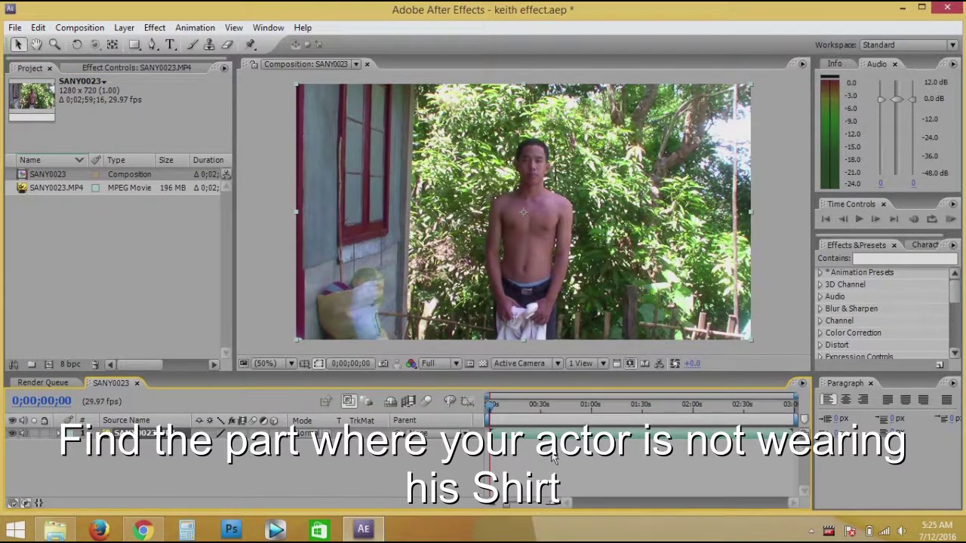
pyautogui.moveTo(524, 506); pyautogui.dragTo(536, 505)
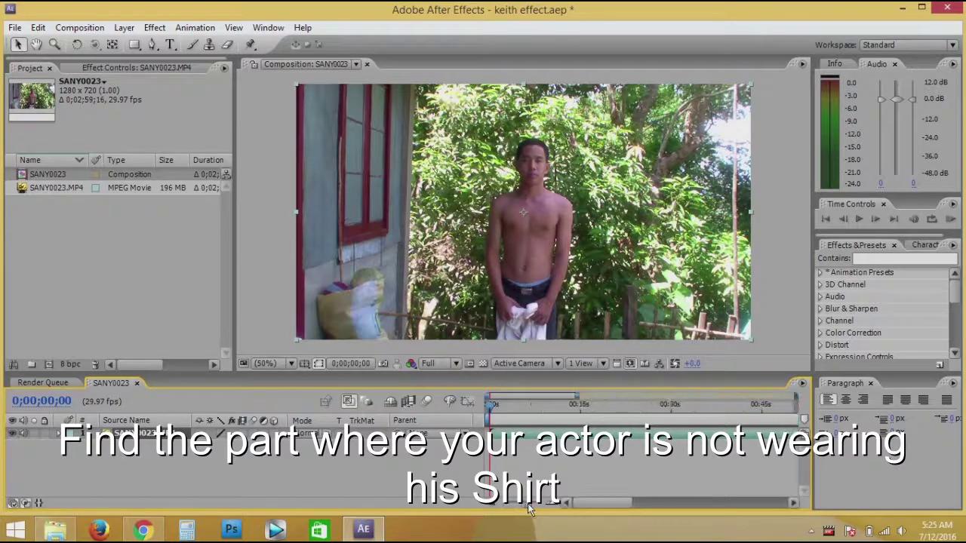
pyautogui.click(634, 411)
pyautogui.moveTo(608, 508); pyautogui.dragTo(626, 504)
pyautogui.click(639, 408)
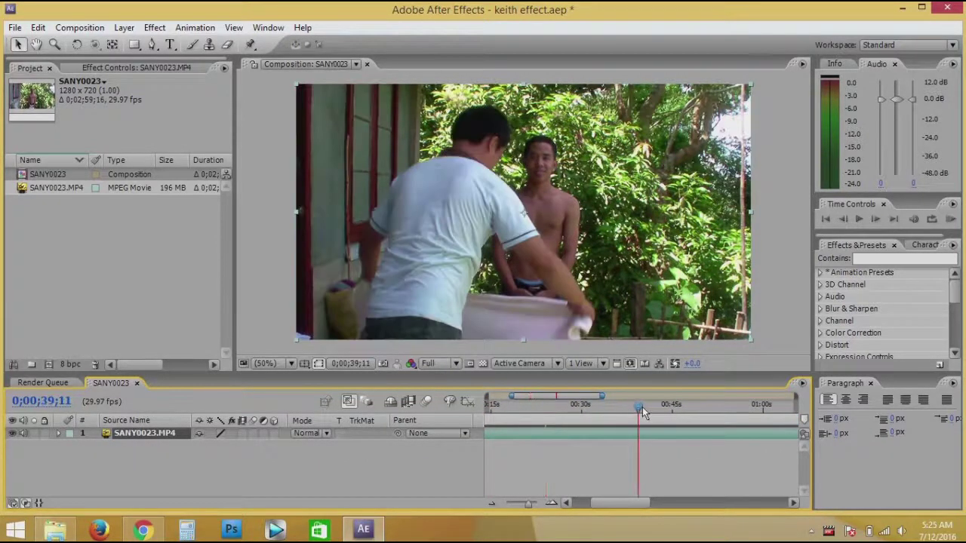
pyautogui.click(620, 407)
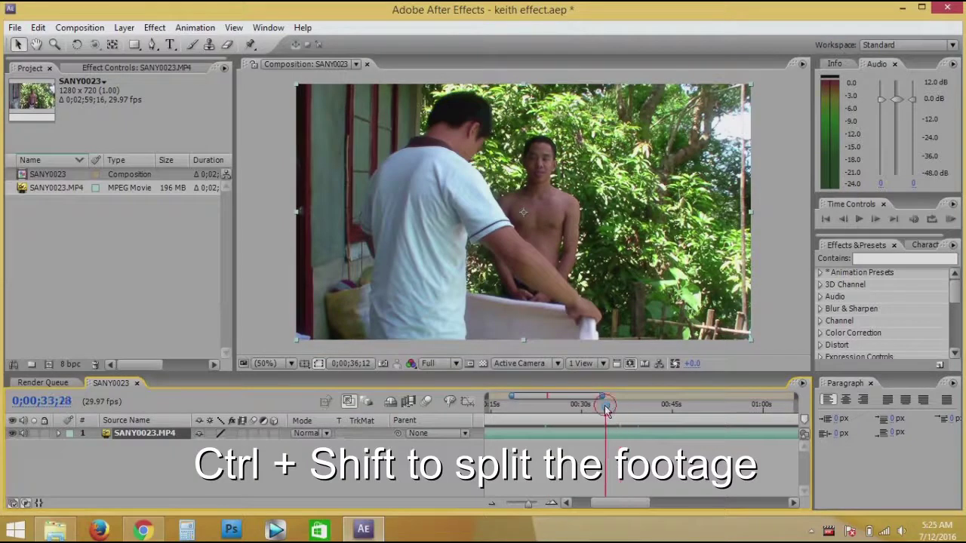
# - Split the clip, slide the later section near the timeline start, and put the shirtless towel clip on layer 1
pyautogui.click(616, 409)
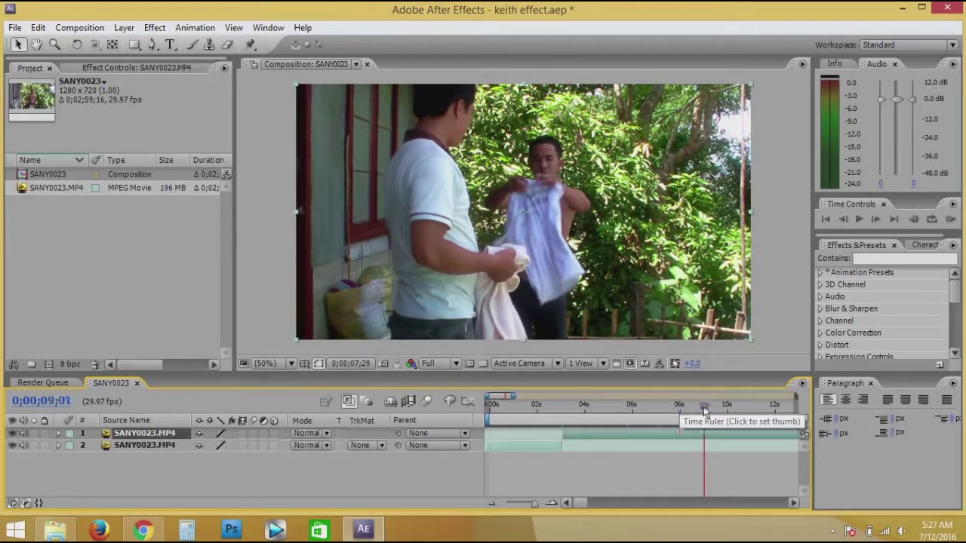
pyautogui.moveTo(704, 409)
pyautogui.mouseDown()
pyautogui.moveTo(742, 412)
pyautogui.moveTo(625, 421)
pyautogui.mouseUp()
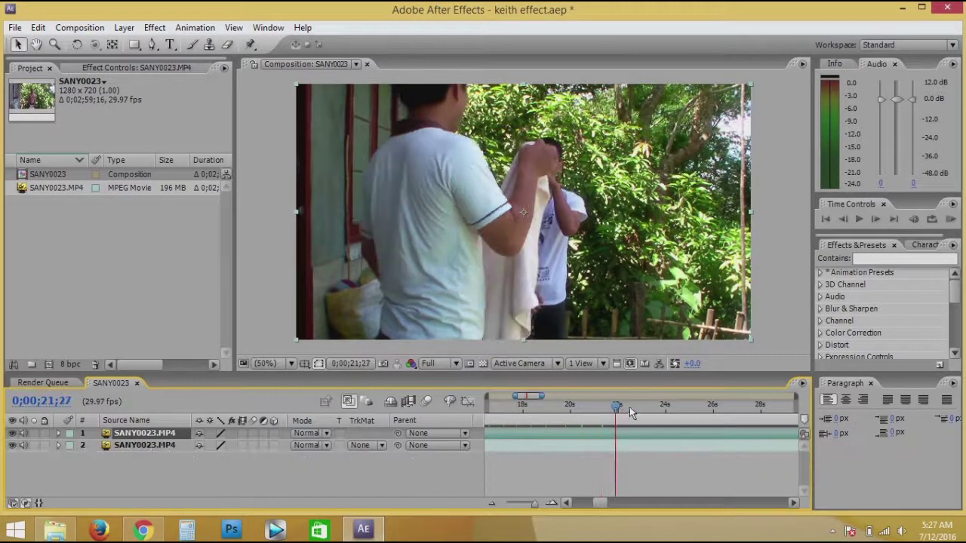
pyautogui.moveTo(625, 421)
pyautogui.mouseDown()
pyautogui.moveTo(696, 414)
pyautogui.moveTo(687, 439)
pyautogui.moveTo(696, 413)
pyautogui.mouseUp()
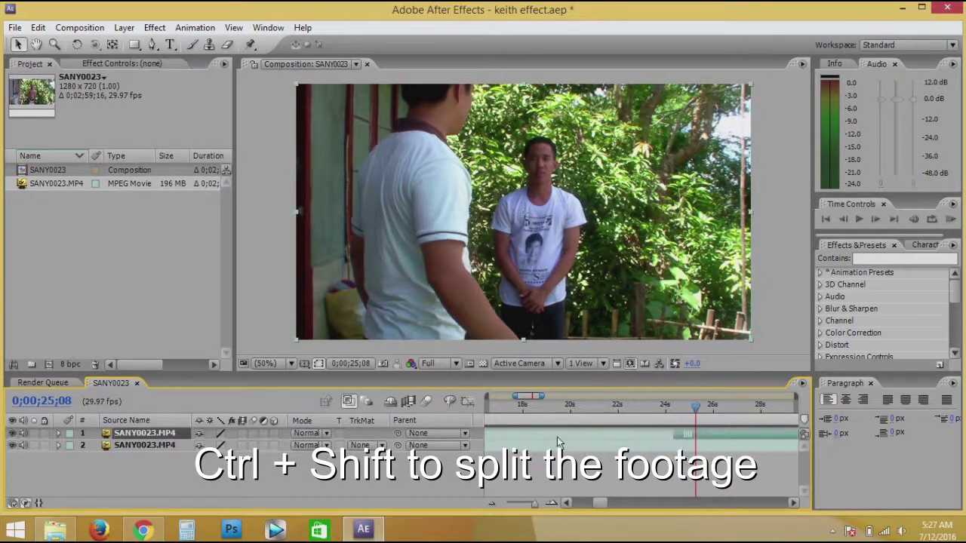
pyautogui.moveTo(530, 442)
pyautogui.mouseDown()
pyautogui.moveTo(744, 442)
pyautogui.moveTo(584, 438)
pyautogui.mouseUp()
pyautogui.moveTo(528, 403); pyautogui.dragTo(530, 408)
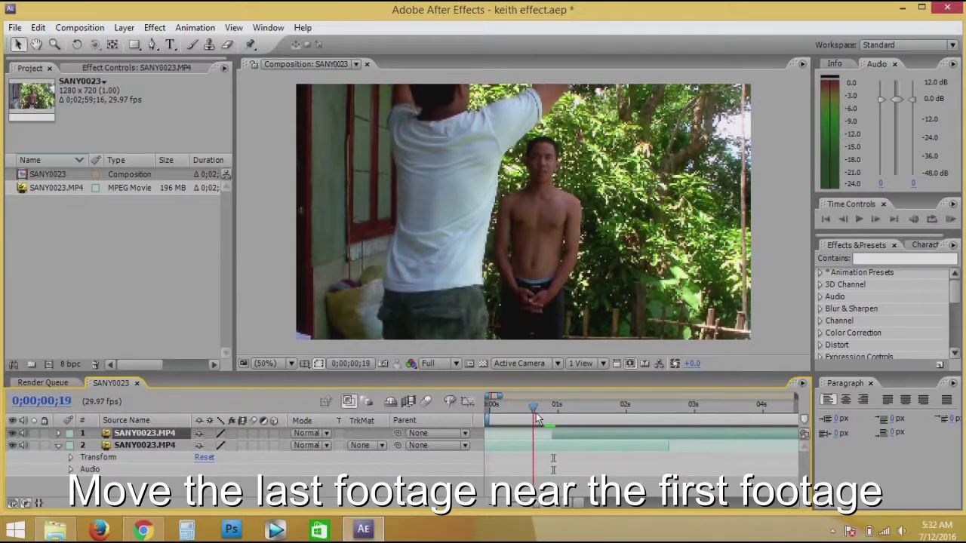
pyautogui.moveTo(535, 417); pyautogui.dragTo(556, 419)
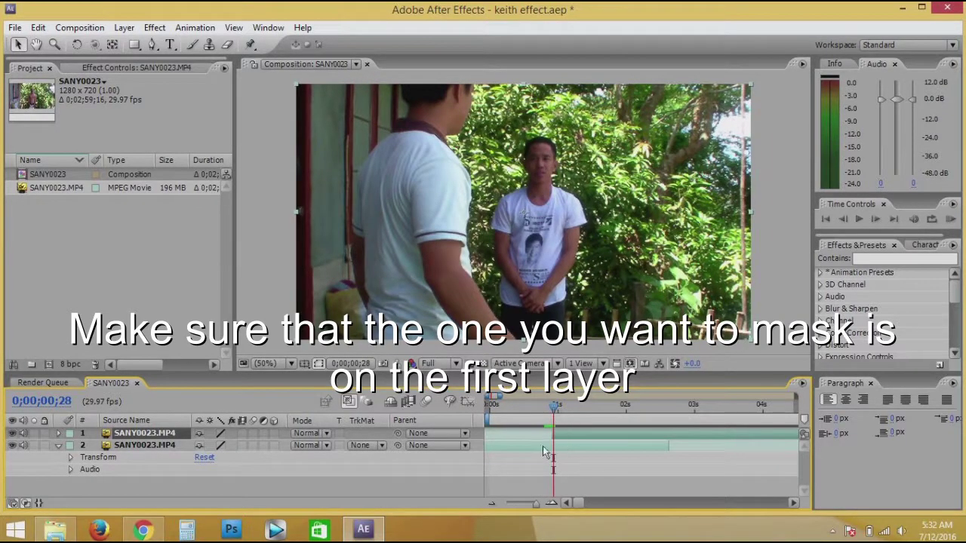
pyautogui.moveTo(159, 435); pyautogui.dragTo(157, 471)
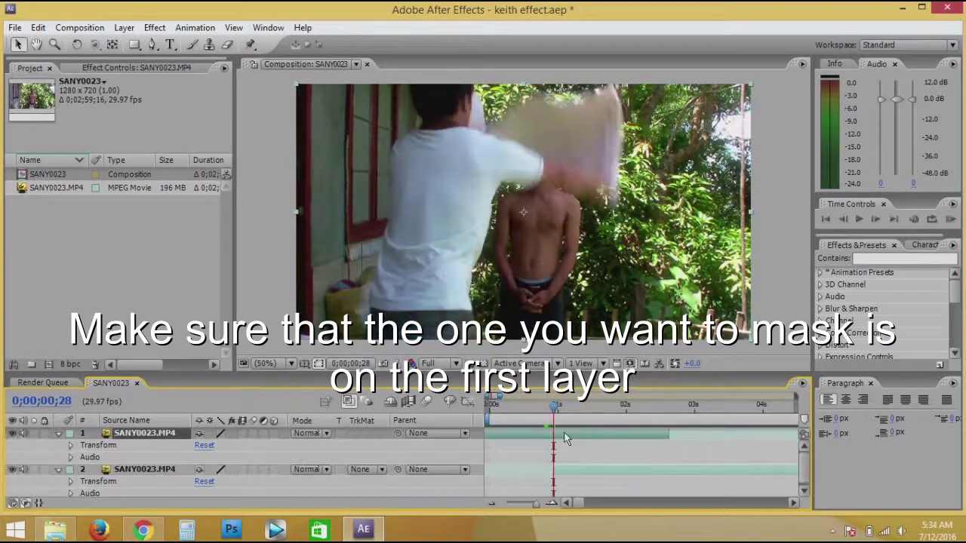
# - Draw a closed Pen mask outlining the towel on the top layer
pyautogui.click(478, 130)
pyautogui.click(491, 134)
pyautogui.click(503, 123)
pyautogui.click(523, 108)
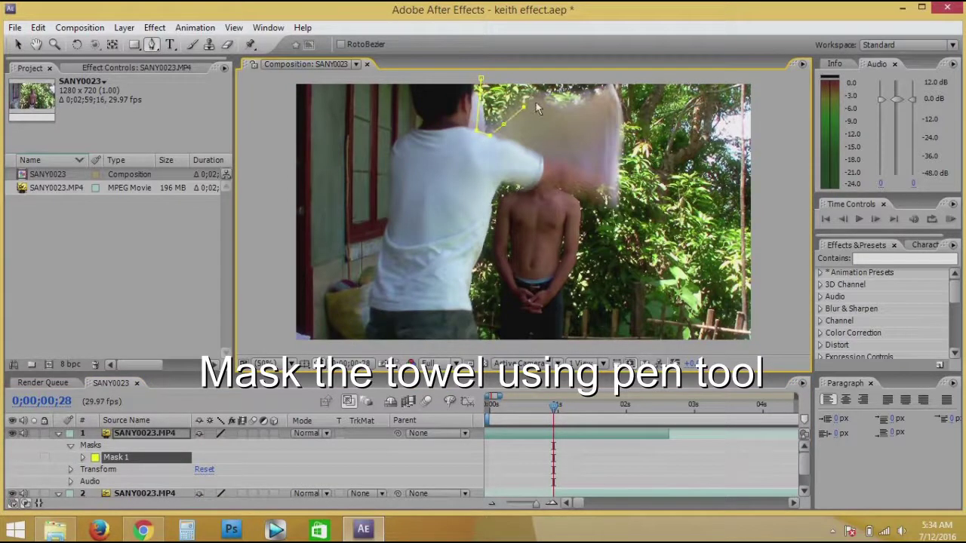
pyautogui.click(618, 181)
pyautogui.click(765, 229)
pyautogui.click(759, 73)
pyautogui.click(481, 79)
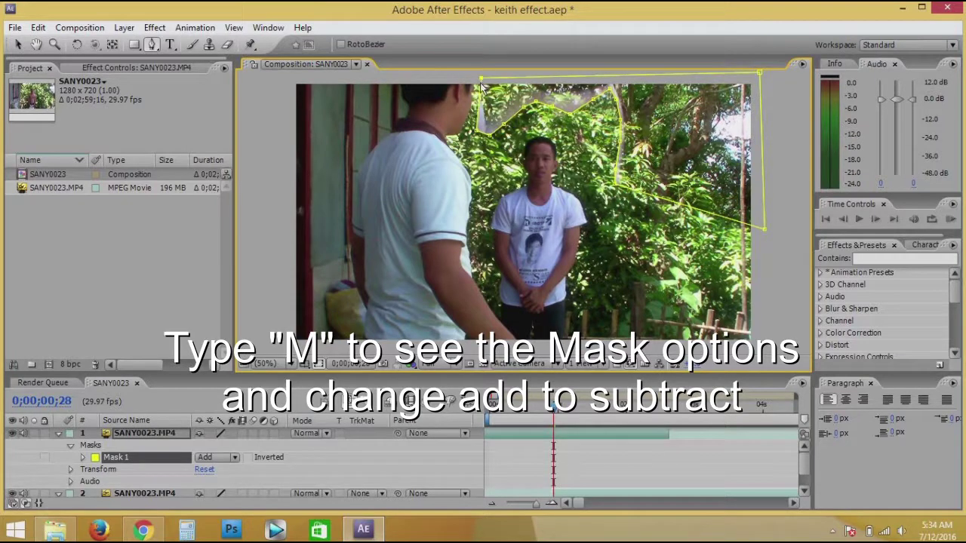
# - Set the towel mask to Subtract and start keyframing its Mask Path
pyautogui.click(236, 464)
pyautogui.click(242, 449)
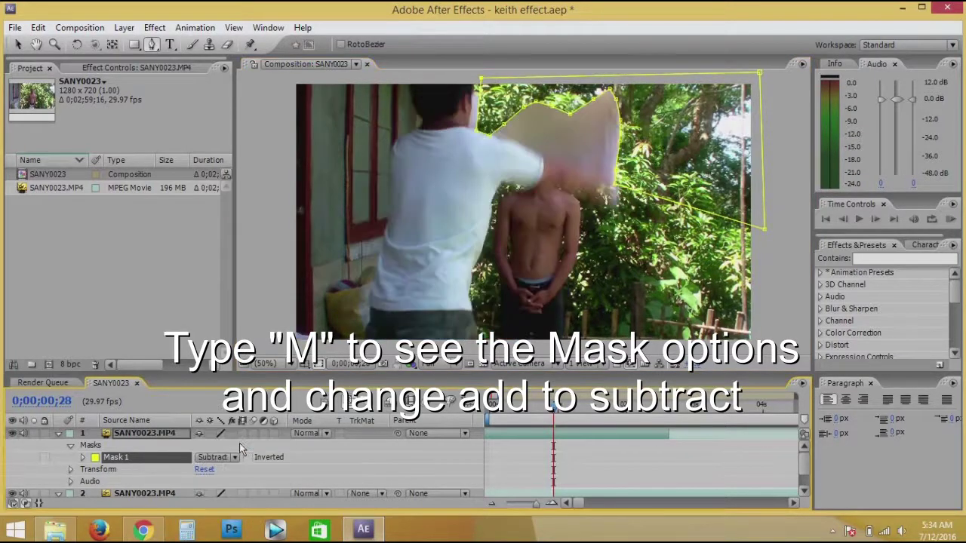
pyautogui.press('v')
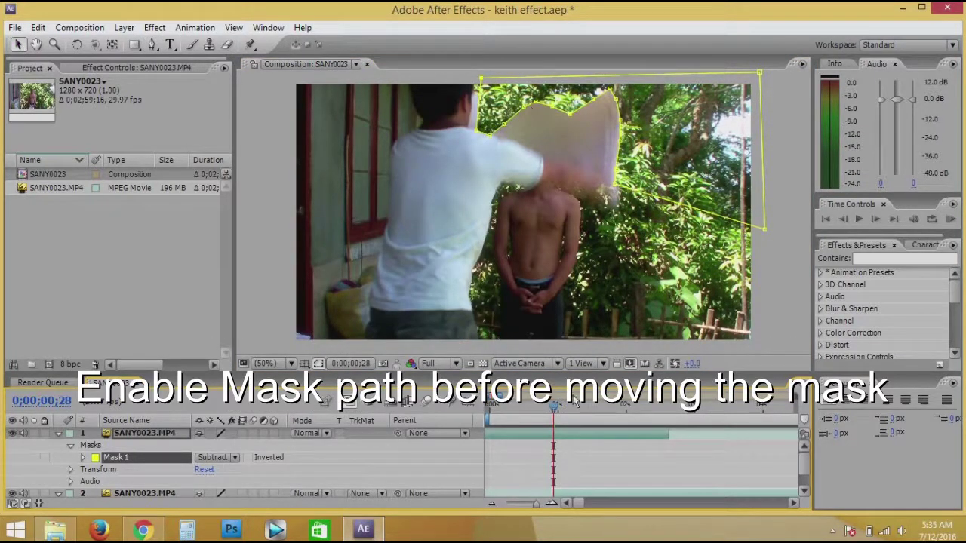
pyautogui.click(83, 457)
pyautogui.click(107, 454)
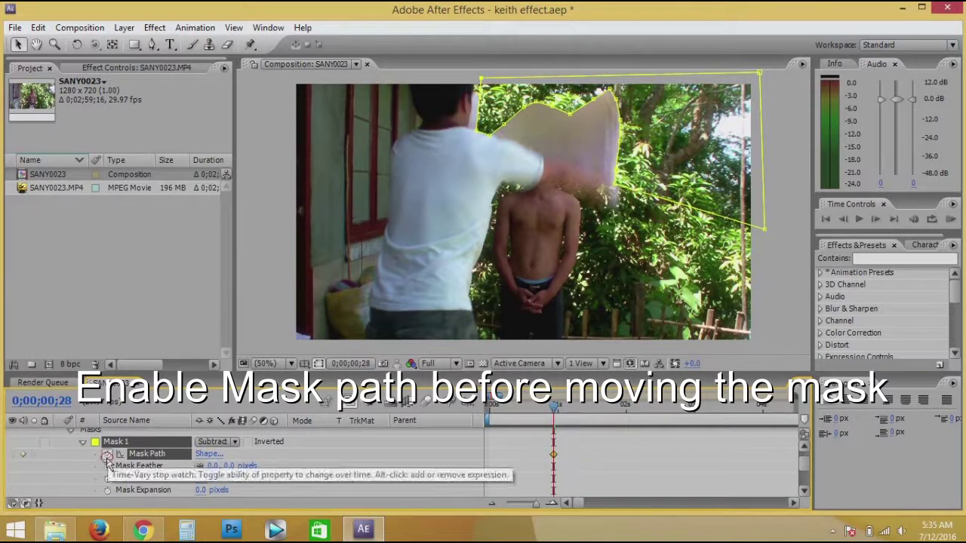
# - Move to 0;00;01;00 and reselect the towel mask for reshaping
pyautogui.press('pagedown')
pyautogui.press('pagedown')
pyautogui.click(491, 144)
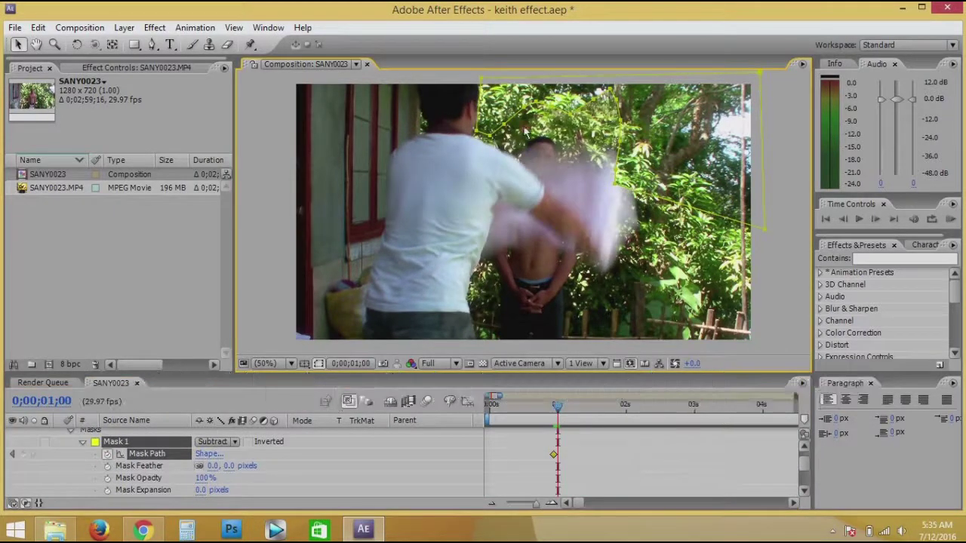
pyautogui.click(477, 148)
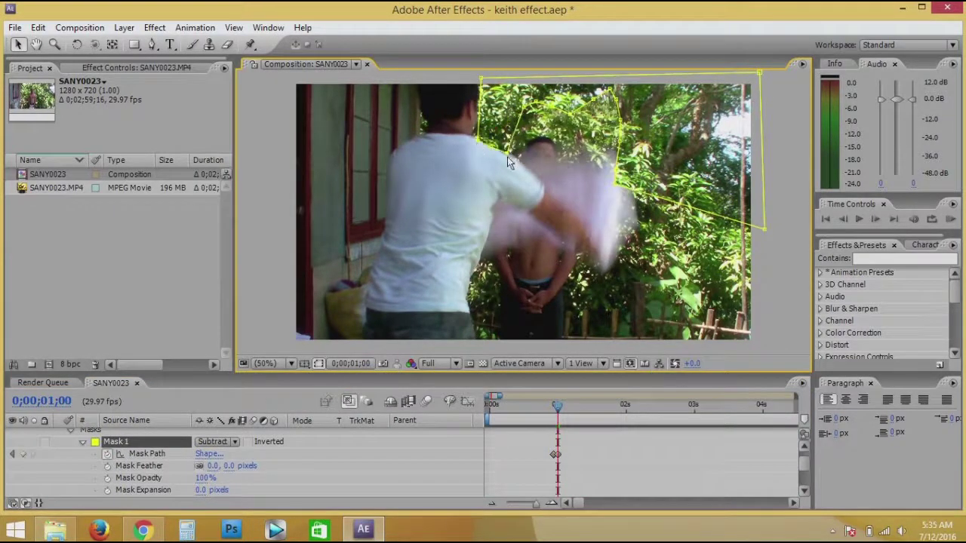
pyautogui.click(533, 112)
pyautogui.click(527, 151)
# - Pull Mask 1's points past the man's head and shoulder over the frames just after one second
pyautogui.moveTo(535, 153); pyautogui.dragTo(613, 161)
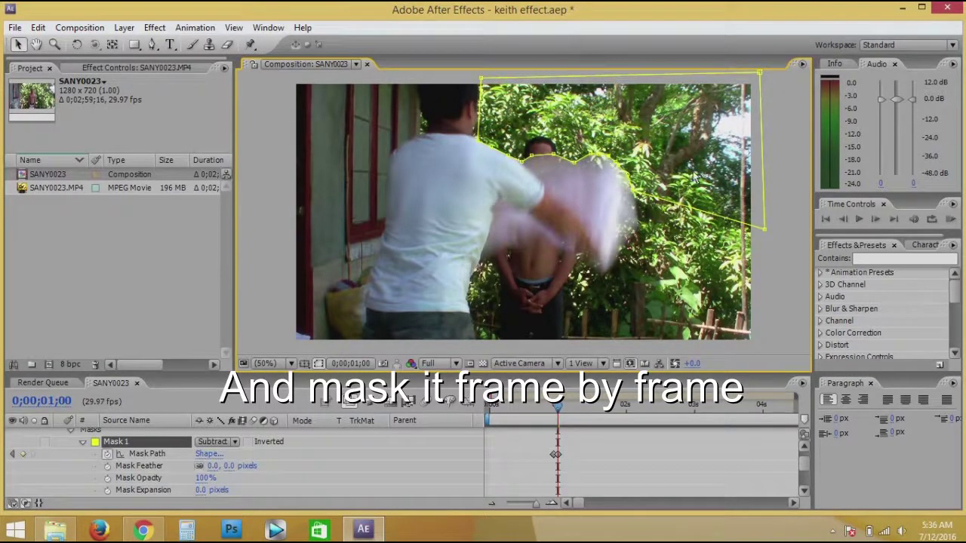
pyautogui.moveTo(558, 413); pyautogui.dragTo(561, 414)
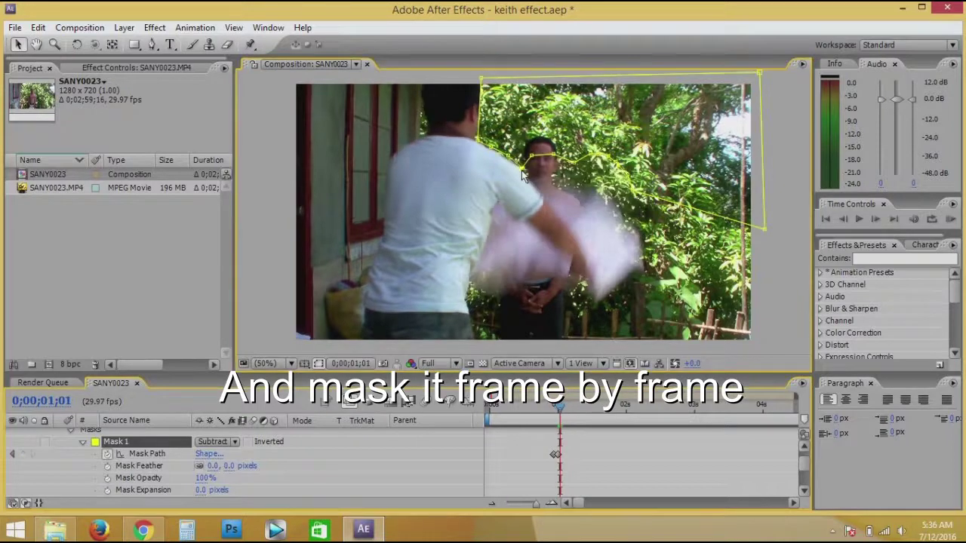
pyautogui.moveTo(547, 158)
pyautogui.mouseDown()
pyautogui.moveTo(538, 183)
pyautogui.moveTo(554, 201)
pyautogui.mouseUp()
pyautogui.moveTo(591, 155); pyautogui.dragTo(763, 294)
pyautogui.click(562, 411)
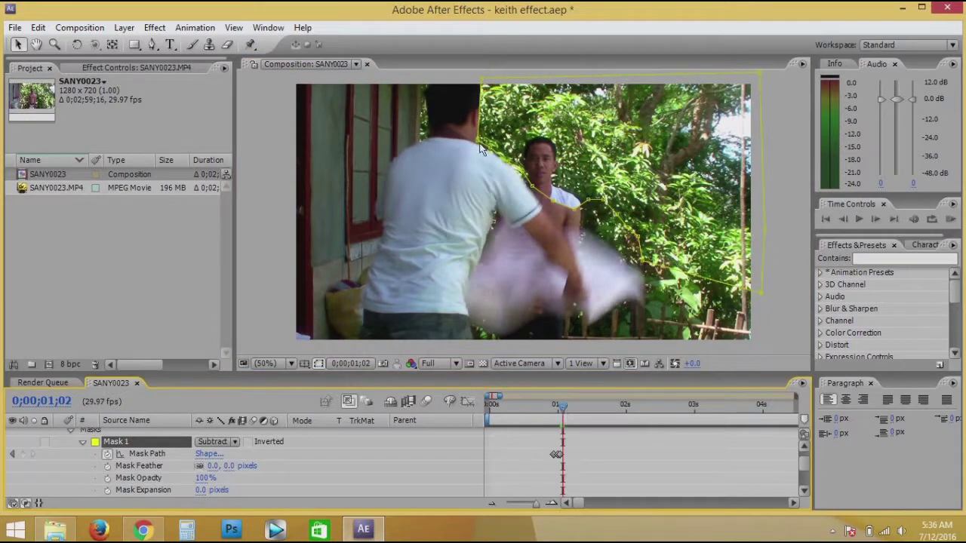
pyautogui.moveTo(526, 176); pyautogui.dragTo(568, 237)
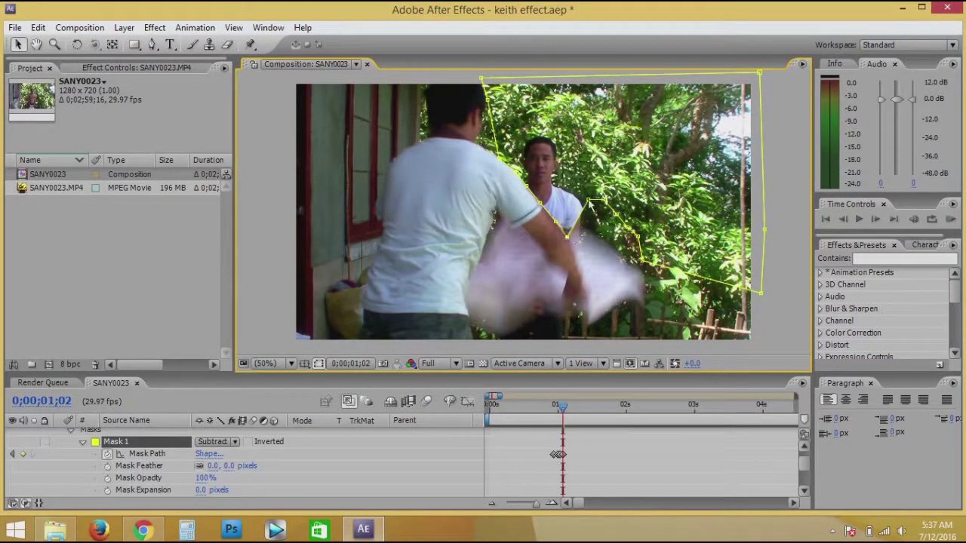
pyautogui.moveTo(616, 213)
pyautogui.mouseDown()
pyautogui.moveTo(609, 247)
pyautogui.moveTo(631, 231)
pyautogui.moveTo(621, 261)
pyautogui.moveTo(642, 285)
pyautogui.mouseUp()
pyautogui.moveTo(761, 293); pyautogui.dragTo(758, 346)
# - Bend Mask 1 around the lower towel and arm at frames 1;03 through 1;08
pyautogui.moveTo(562, 414); pyautogui.dragTo(567, 424)
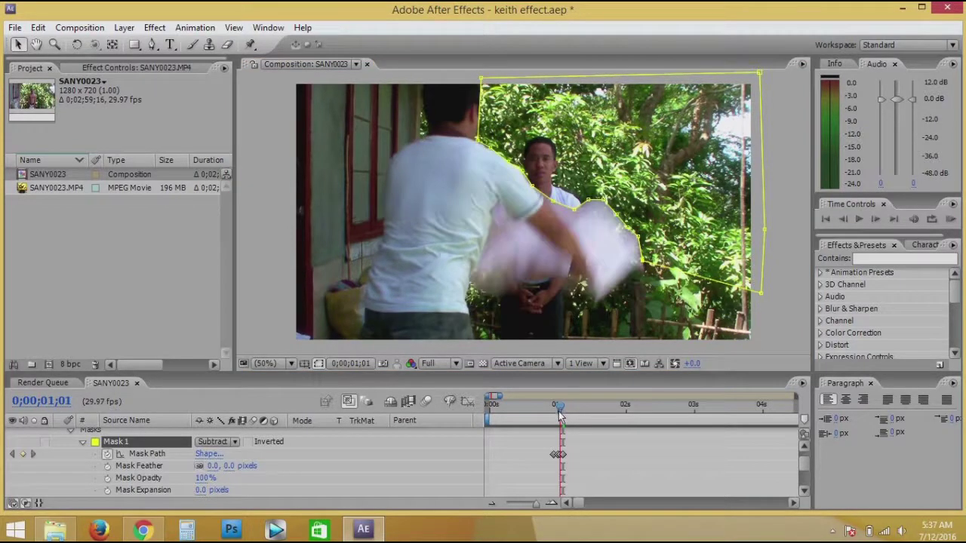
pyautogui.moveTo(481, 83); pyautogui.dragTo(492, 78)
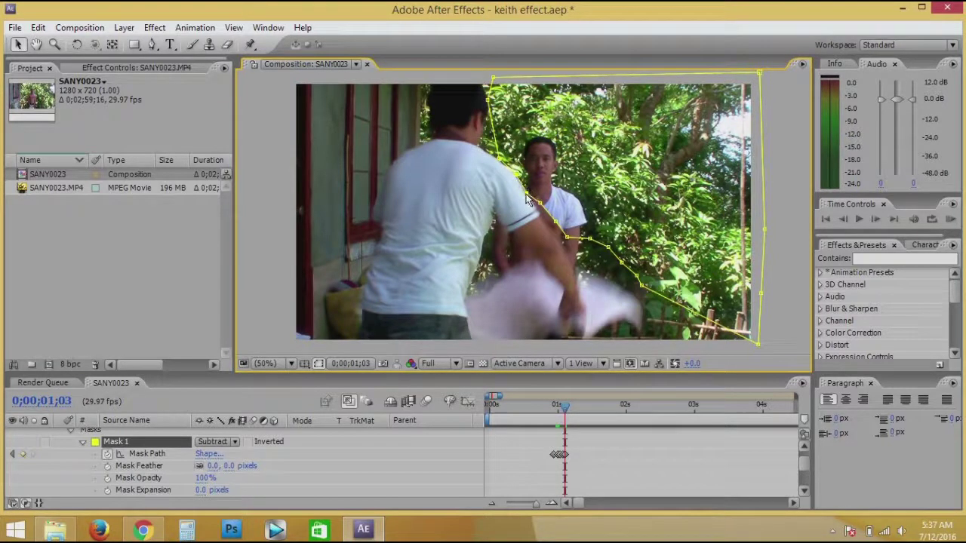
pyautogui.moveTo(570, 244); pyautogui.dragTo(642, 314)
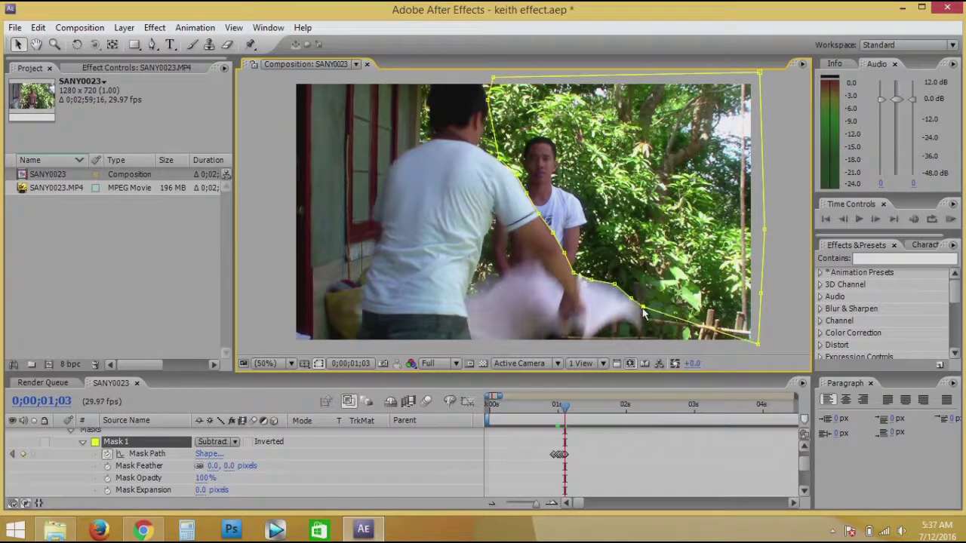
pyautogui.press('pagedown')
pyautogui.press('pagedown')
pyautogui.moveTo(498, 109); pyautogui.dragTo(502, 170)
pyautogui.moveTo(529, 215)
pyautogui.mouseDown()
pyautogui.moveTo(601, 313)
pyautogui.moveTo(631, 303)
pyautogui.mouseUp()
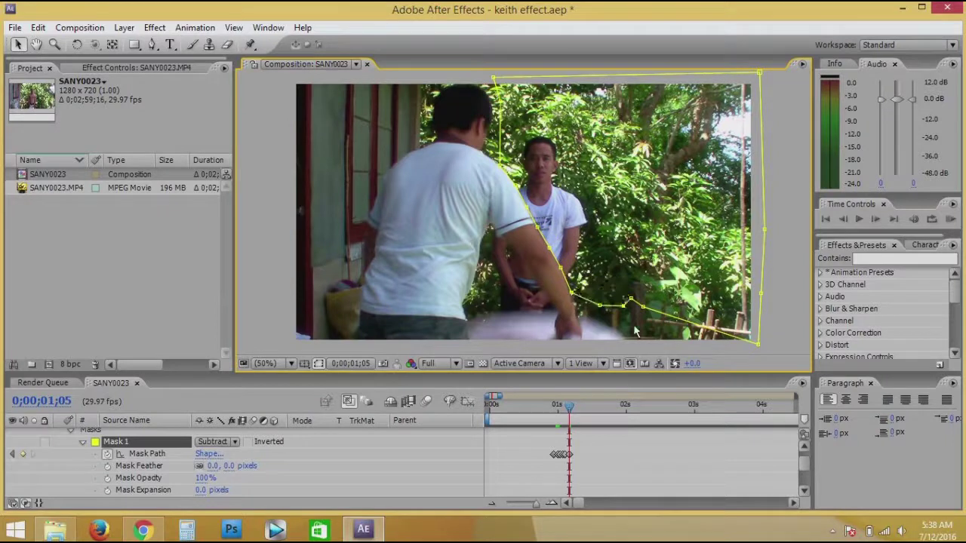
pyautogui.moveTo(570, 411); pyautogui.dragTo(576, 412)
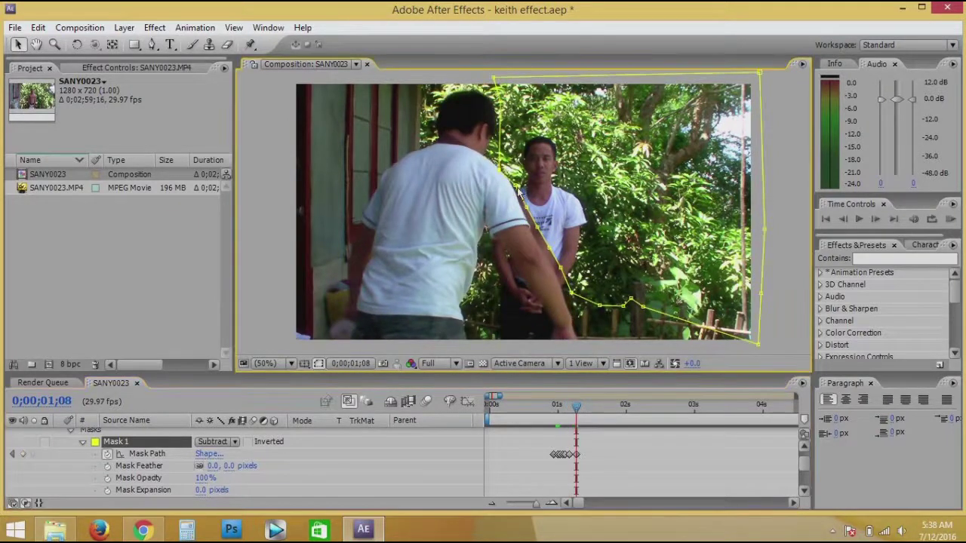
# - Realign Mask 1's arm and hand points at frames 1;06 through 1;11
pyautogui.moveTo(539, 231); pyautogui.dragTo(573, 324)
pyautogui.moveTo(578, 412); pyautogui.dragTo(571, 412)
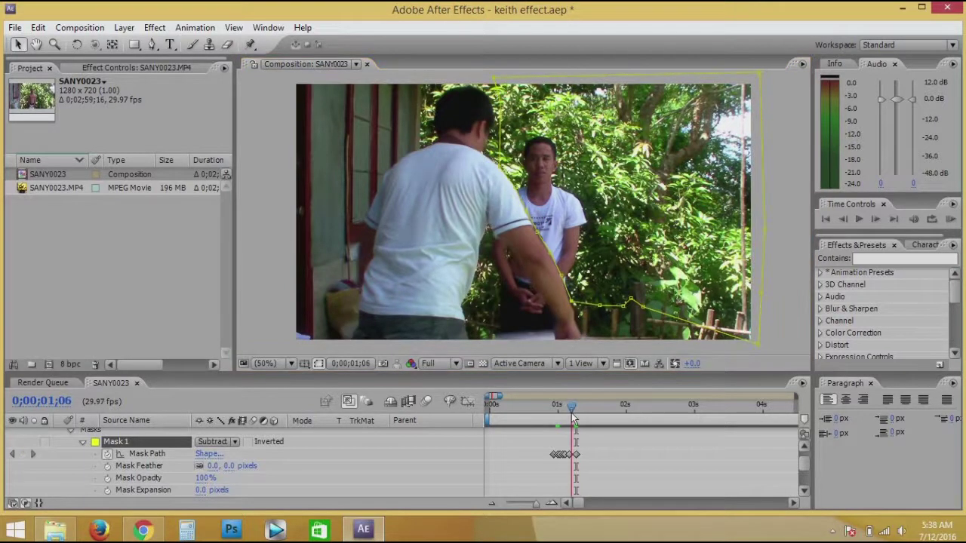
pyautogui.click(558, 268)
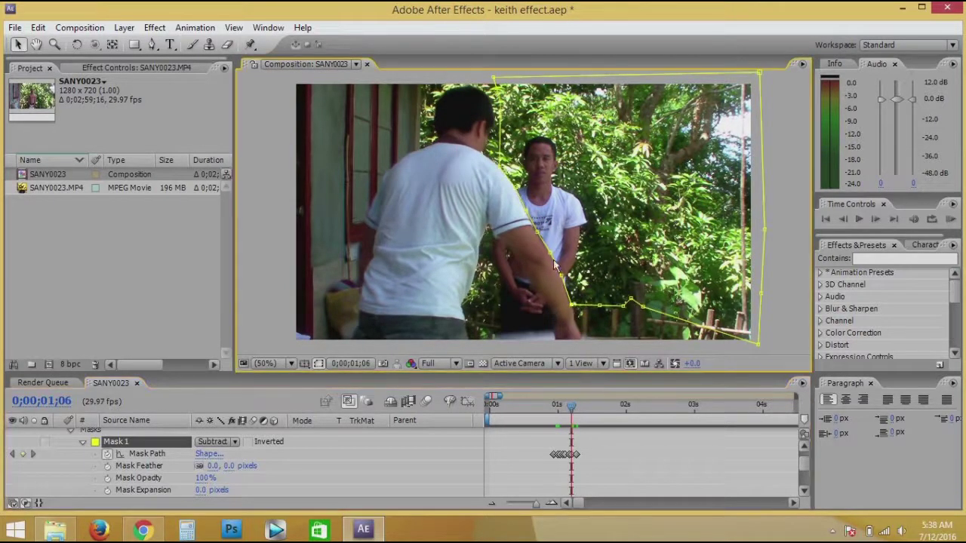
pyautogui.click(573, 412)
pyautogui.click(574, 324)
pyautogui.moveTo(574, 409); pyautogui.dragTo(583, 408)
pyautogui.moveTo(537, 238); pyautogui.dragTo(529, 230)
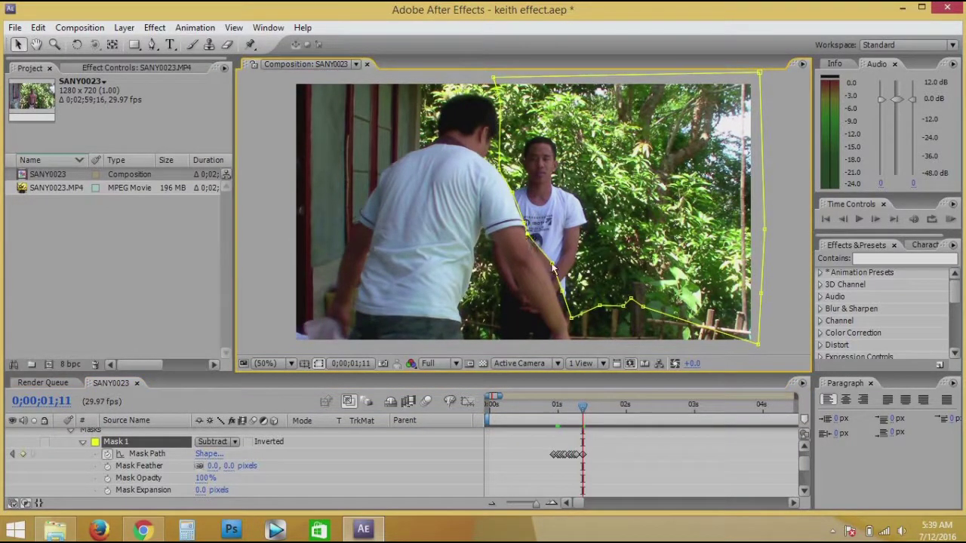
pyautogui.moveTo(570, 318); pyautogui.dragTo(604, 315)
# - Move Mask 1's shoulder and lower-left points to follow the arm at frames 1;14 to 1;18
pyautogui.moveTo(586, 424); pyautogui.dragTo(593, 424)
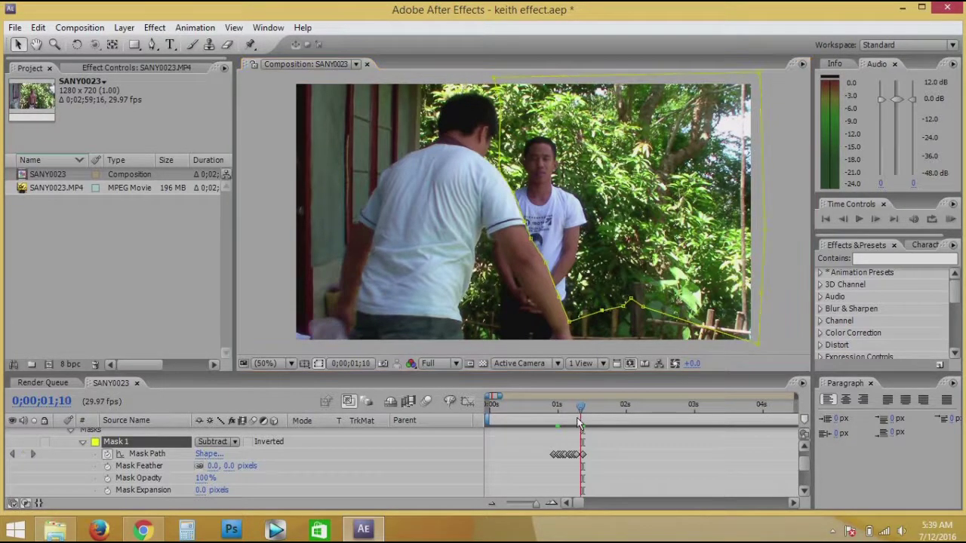
pyautogui.moveTo(510, 197); pyautogui.dragTo(514, 224)
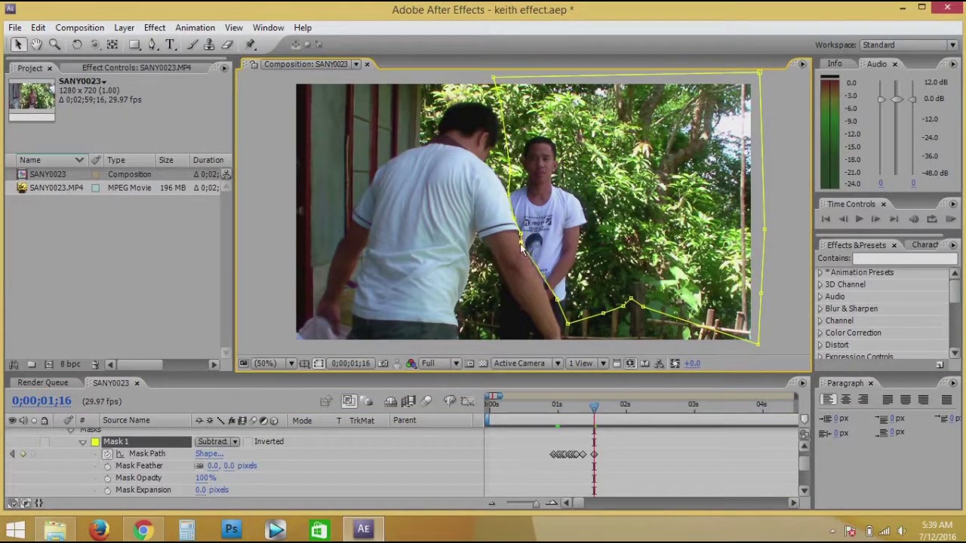
pyautogui.moveTo(568, 323); pyautogui.dragTo(545, 295)
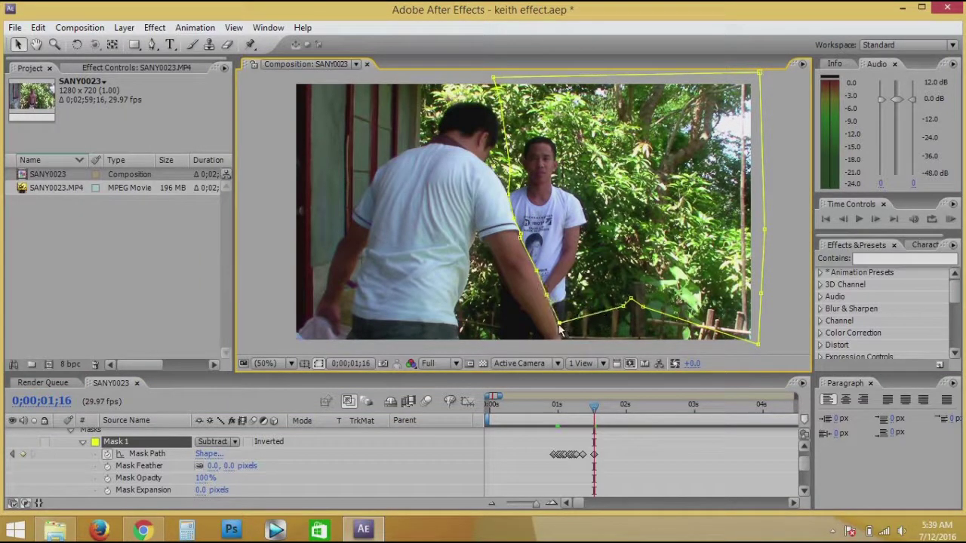
pyautogui.moveTo(594, 412); pyautogui.dragTo(588, 412)
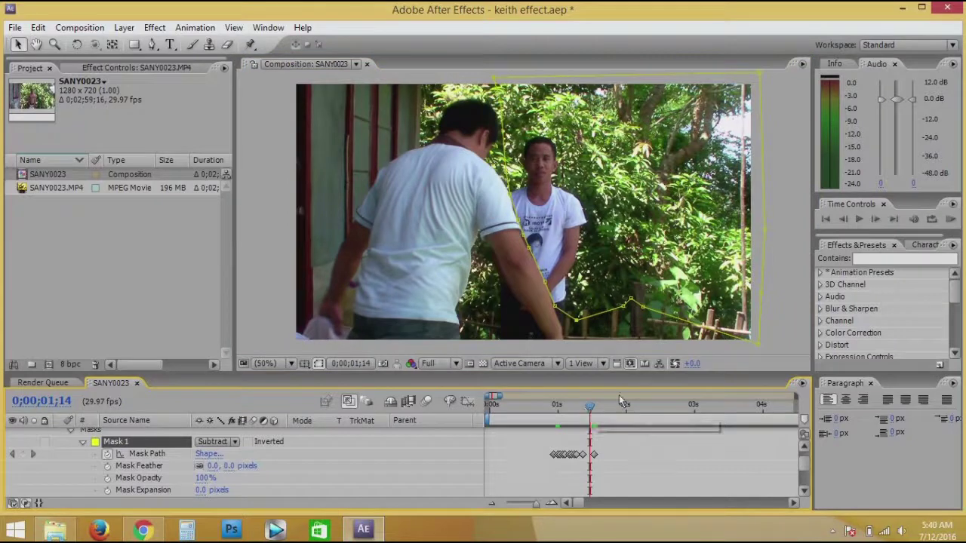
pyautogui.click(531, 256)
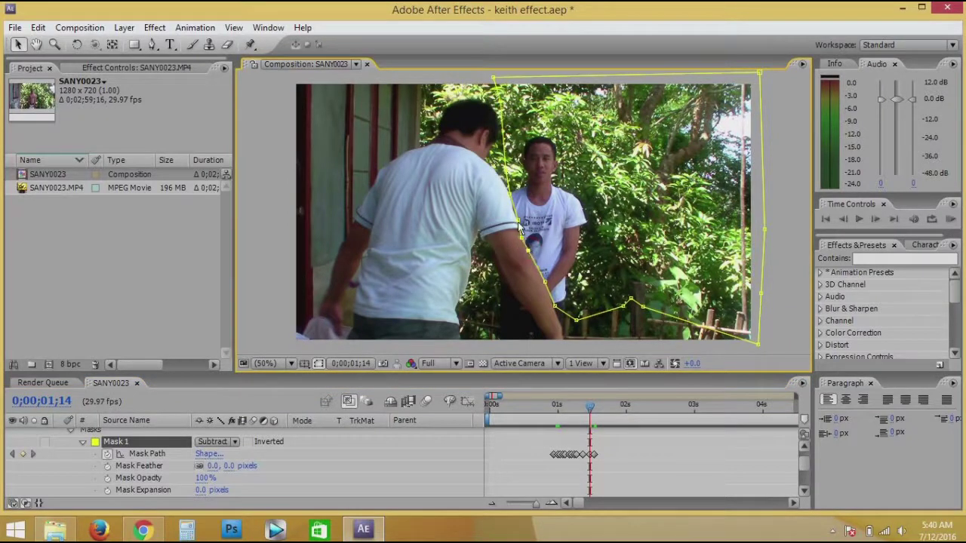
pyautogui.moveTo(591, 414); pyautogui.dragTo(598, 416)
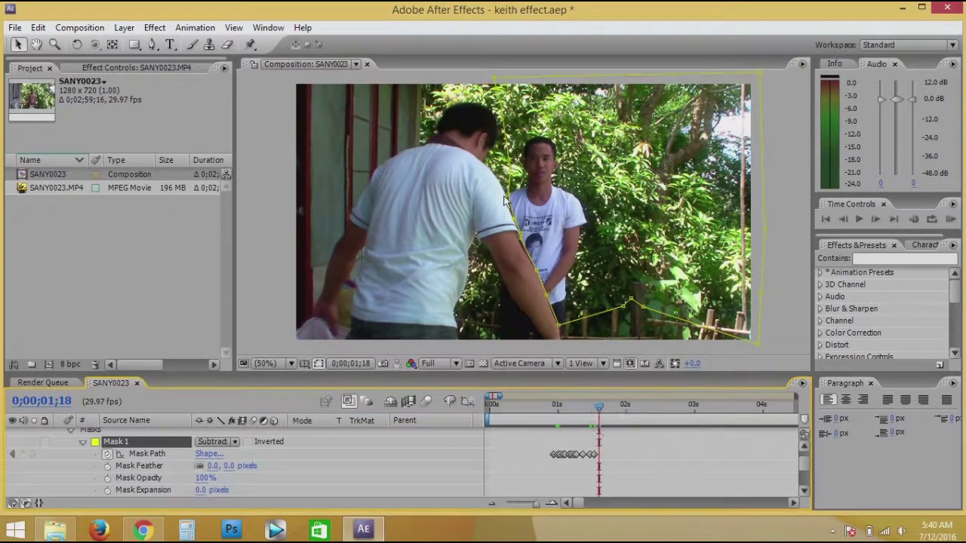
pyautogui.moveTo(509, 200); pyautogui.dragTo(513, 219)
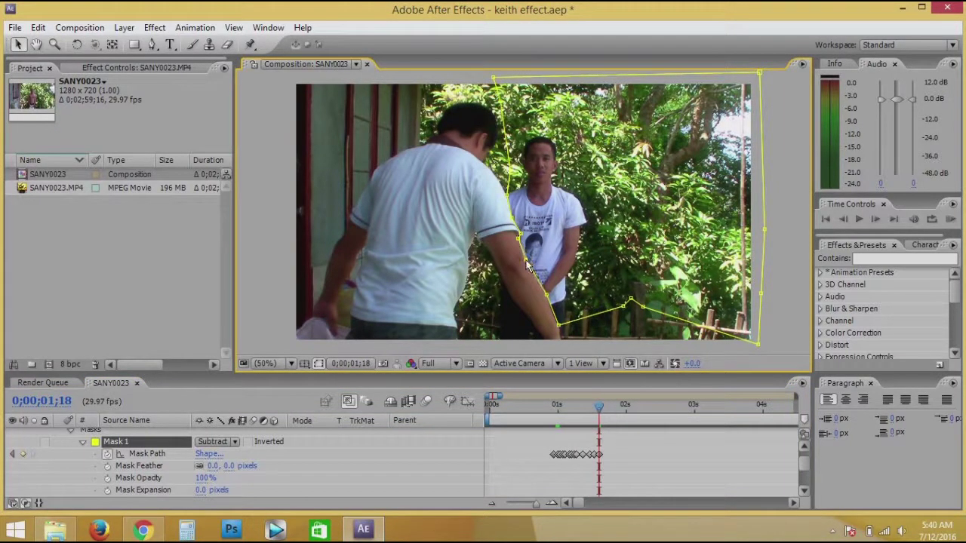
# - Keep the shoulder and lower-arm mask points on the arm from frame 1;23 to 2;08
pyautogui.moveTo(597, 413); pyautogui.dragTo(615, 422)
pyautogui.moveTo(518, 232); pyautogui.dragTo(514, 224)
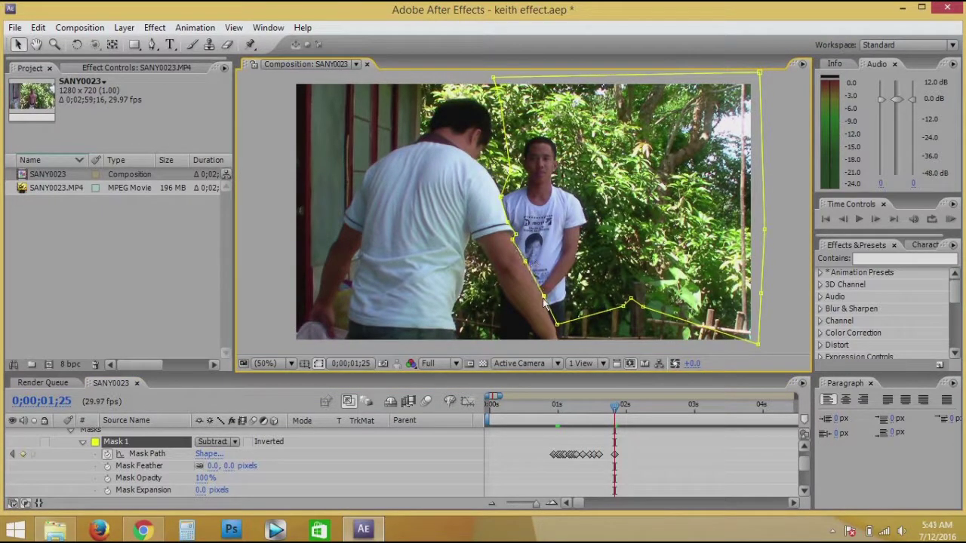
pyautogui.moveTo(614, 413); pyautogui.dragTo(629, 416)
pyautogui.moveTo(505, 215); pyautogui.dragTo(510, 230)
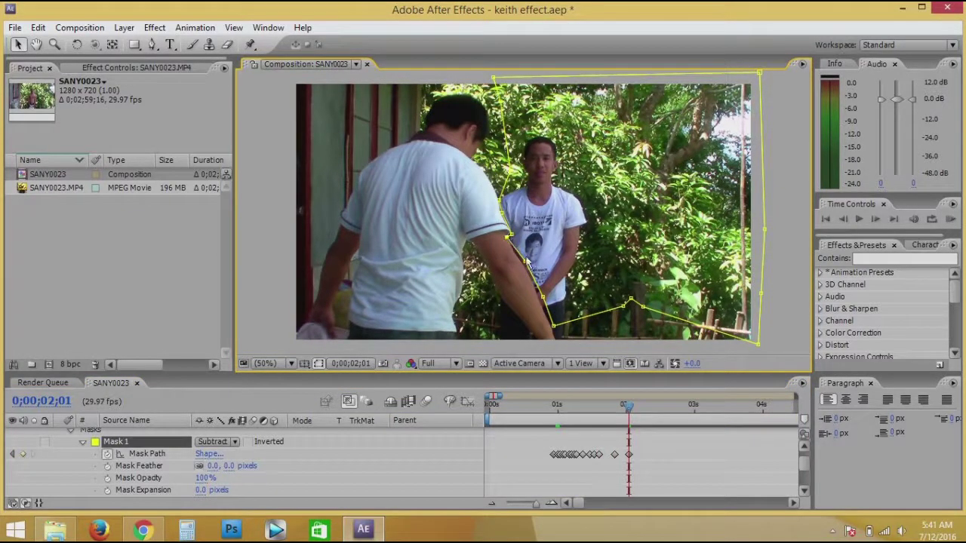
pyautogui.moveTo(554, 326); pyautogui.dragTo(545, 318)
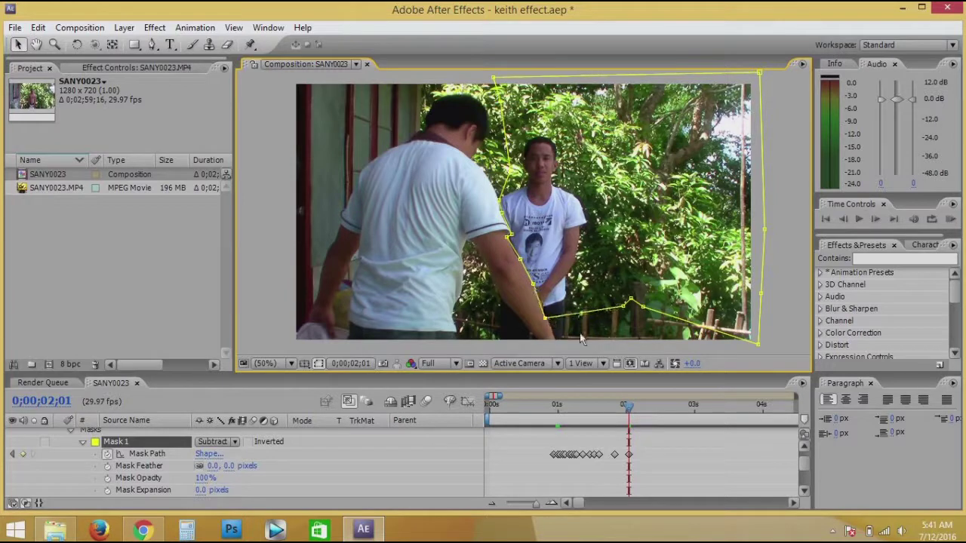
pyautogui.moveTo(629, 417); pyautogui.dragTo(645, 424)
pyautogui.moveTo(544, 318); pyautogui.dragTo(551, 318)
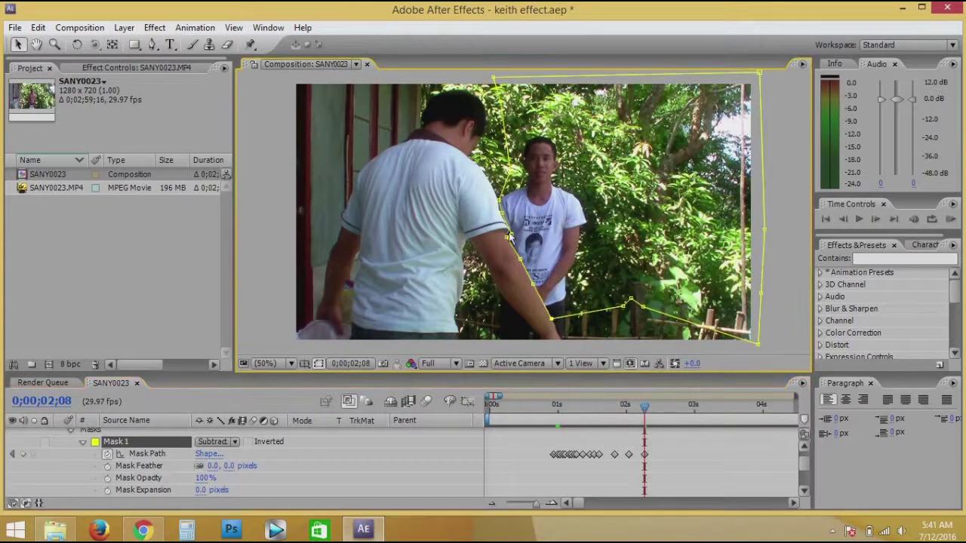
pyautogui.click(678, 435)
# - Return to around frame 0;22 and select Mask 1's Mask Path
pyautogui.moveTo(644, 407)
pyautogui.mouseDown()
pyautogui.moveTo(532, 405)
pyautogui.moveTo(546, 412)
pyautogui.mouseUp()
pyautogui.moveTo(553, 406); pyautogui.dragTo(541, 409)
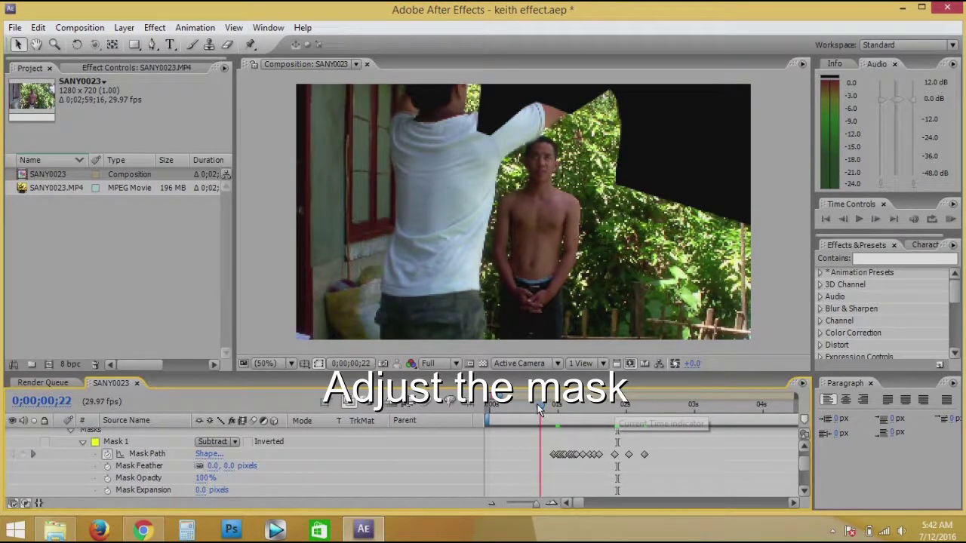
pyautogui.moveTo(541, 409); pyautogui.dragTo(574, 414)
pyautogui.scroll(-3, 801, 489)
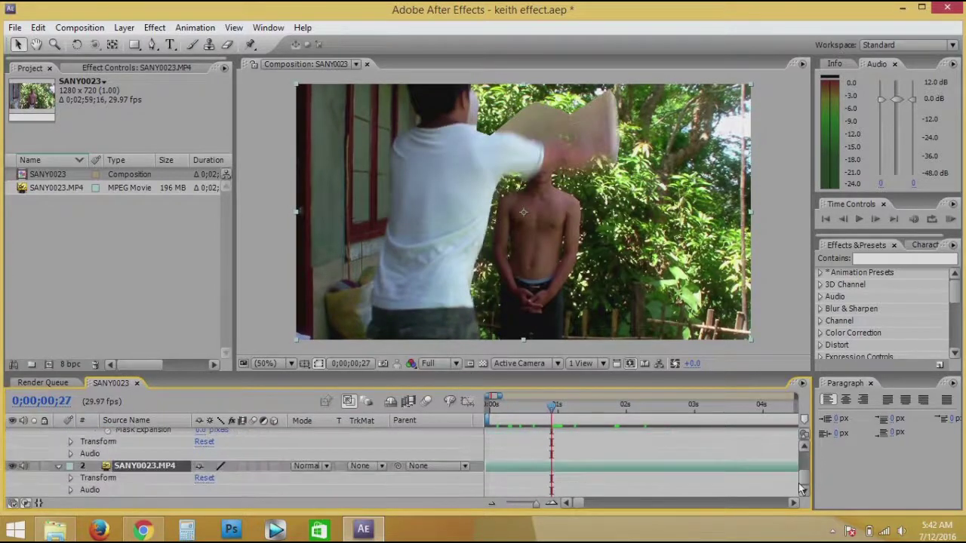
pyautogui.scroll(3, 804, 465)
pyautogui.click(146, 469)
# - Pull Mask 1's top points up around the raised towel at frames 0;25 to 0;28
pyautogui.click(545, 410)
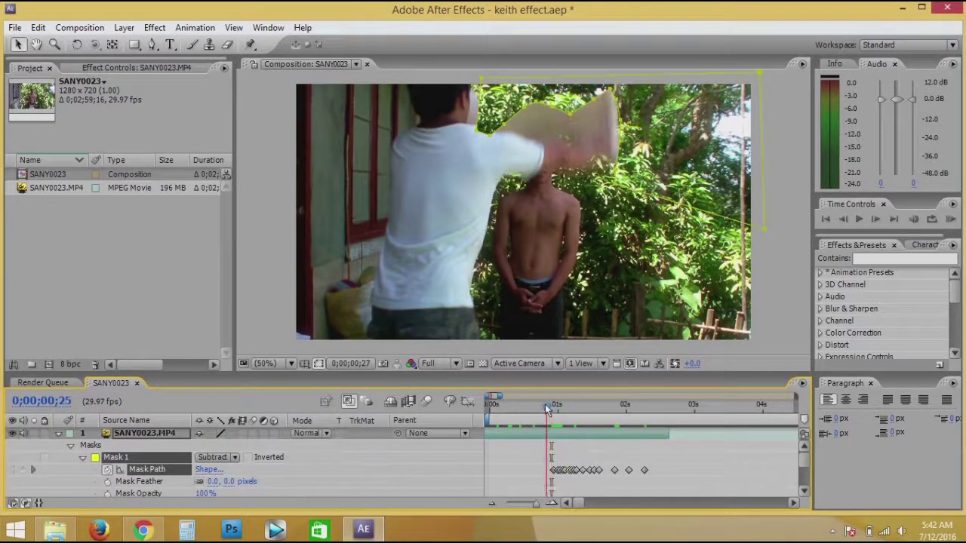
pyautogui.click(479, 133)
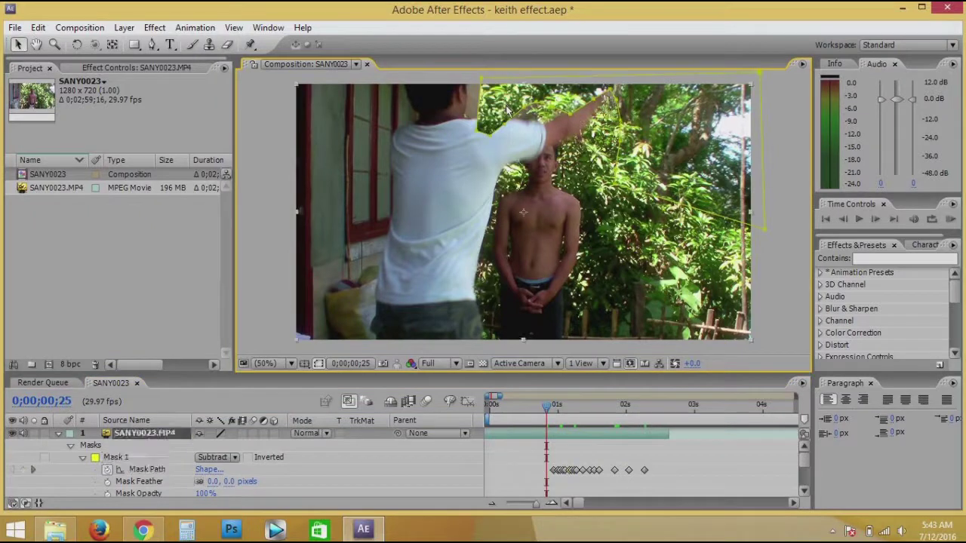
pyautogui.moveTo(480, 137)
pyautogui.mouseDown()
pyautogui.moveTo(556, 89)
pyautogui.moveTo(616, 82)
pyautogui.mouseUp()
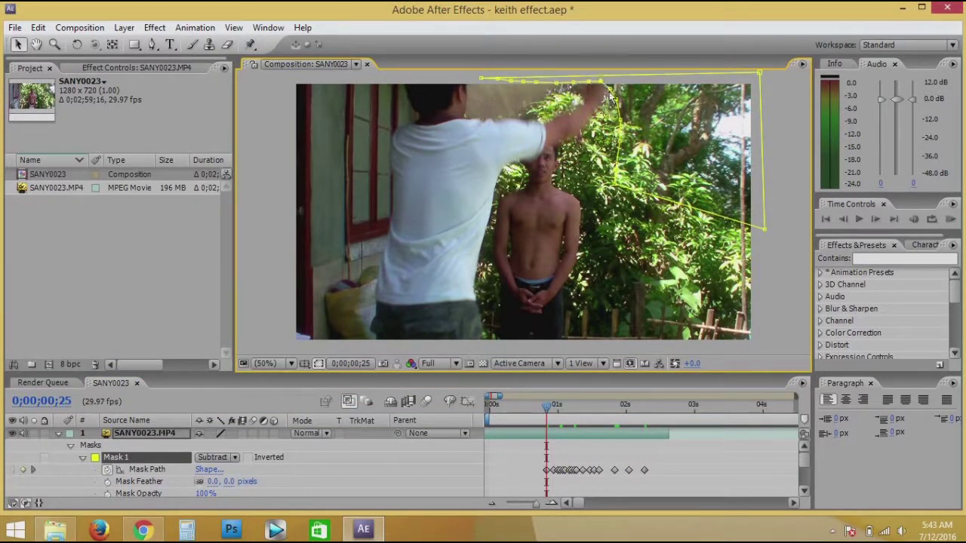
pyautogui.moveTo(557, 411); pyautogui.dragTo(556, 416)
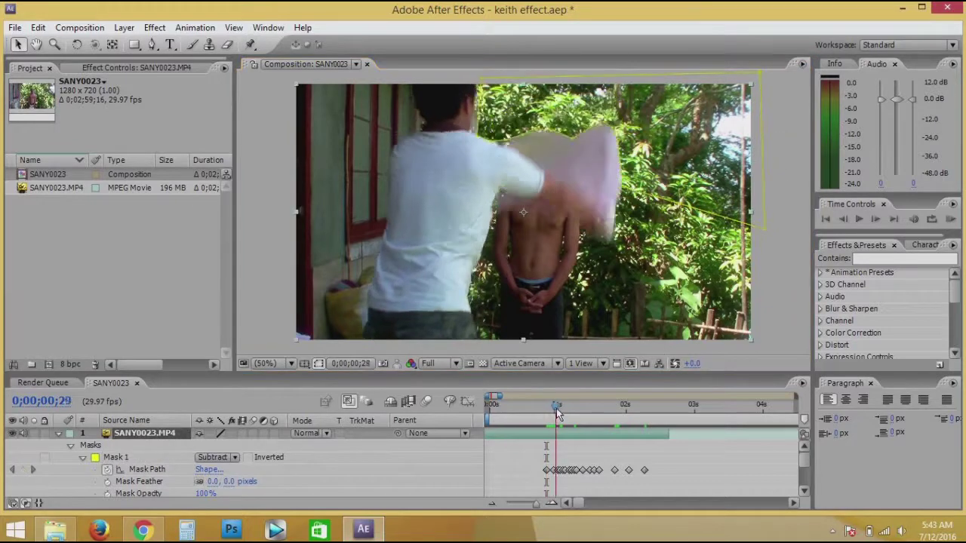
pyautogui.press('pageup')
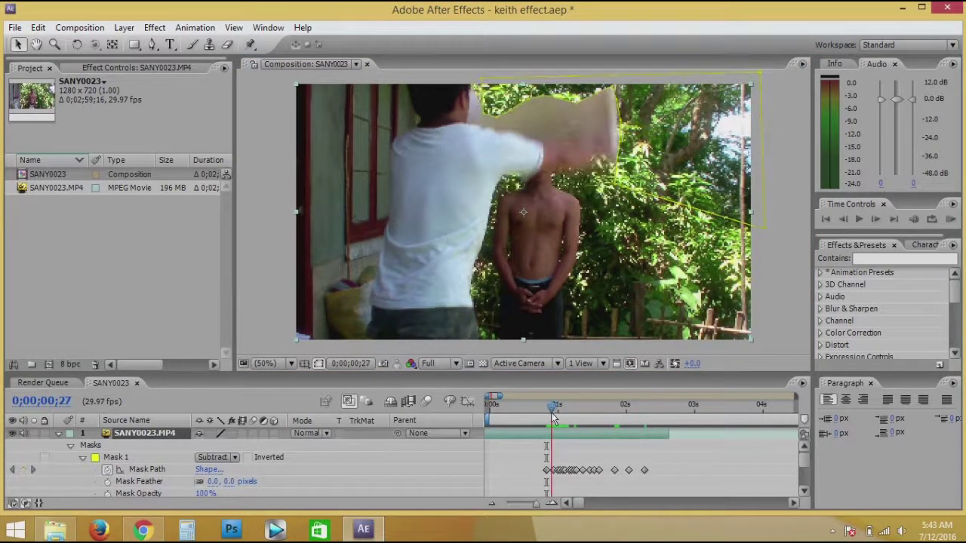
pyautogui.click(553, 407)
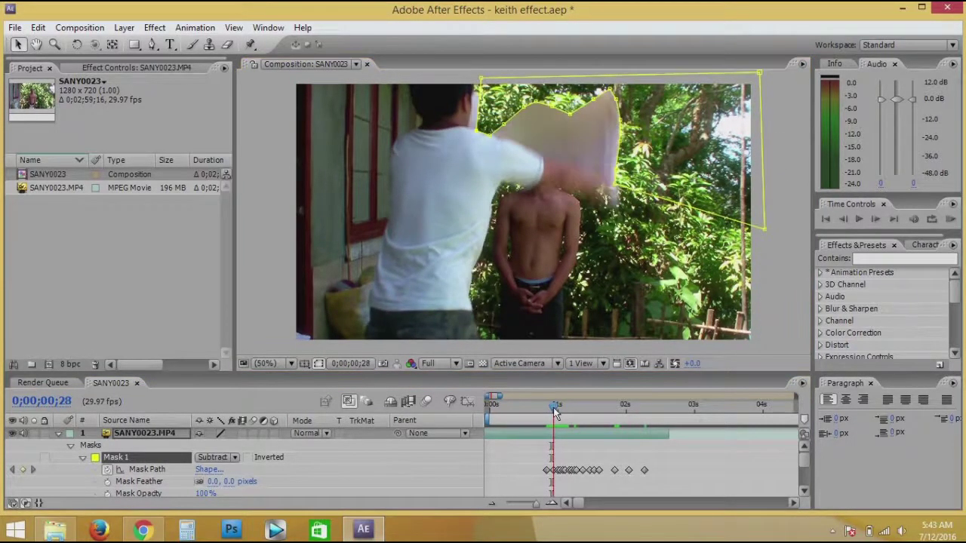
pyautogui.moveTo(477, 132); pyautogui.dragTo(545, 86)
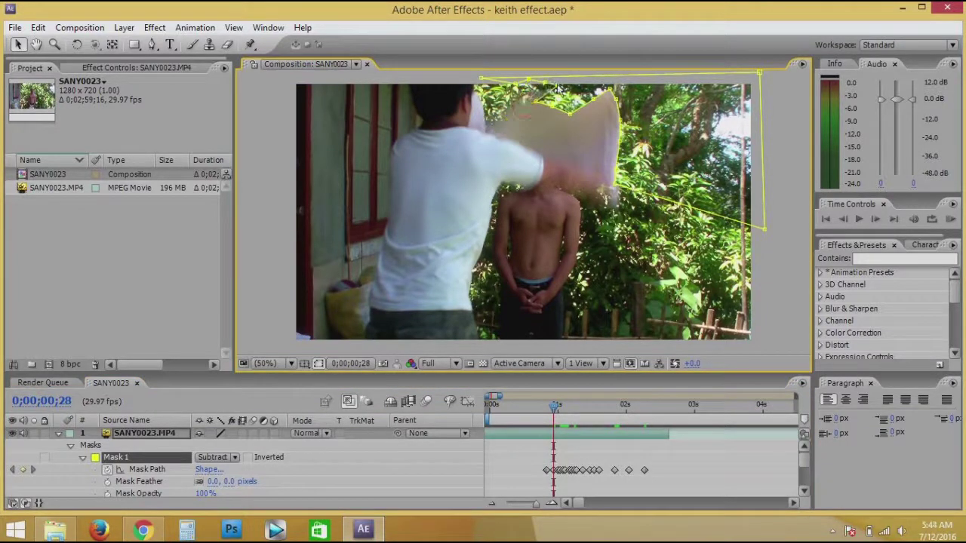
pyautogui.moveTo(567, 99); pyautogui.dragTo(577, 113)
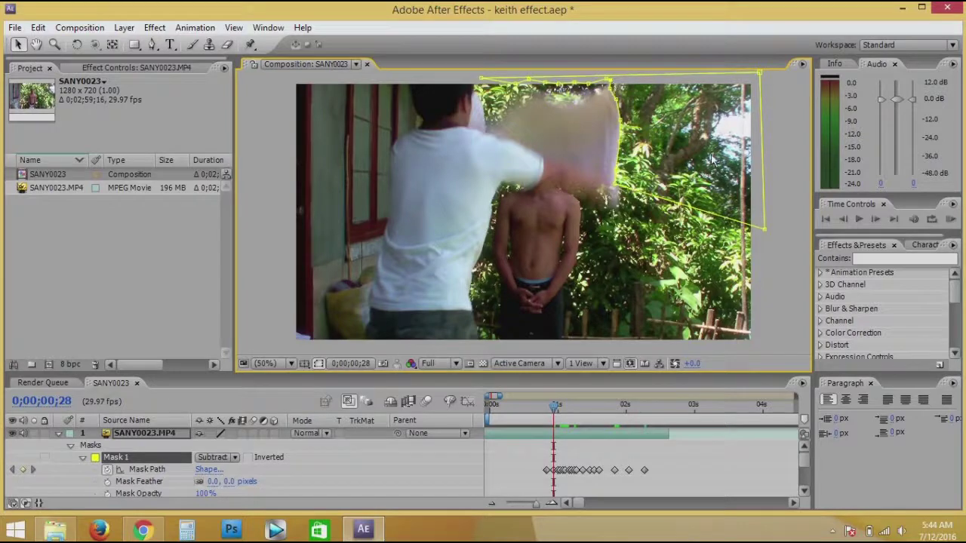
pyautogui.click(770, 158)
pyautogui.click(537, 404)
# - Preview the masked transition a few times, then select Mask 1's Mask Feather value
pyautogui.press('KP_0')
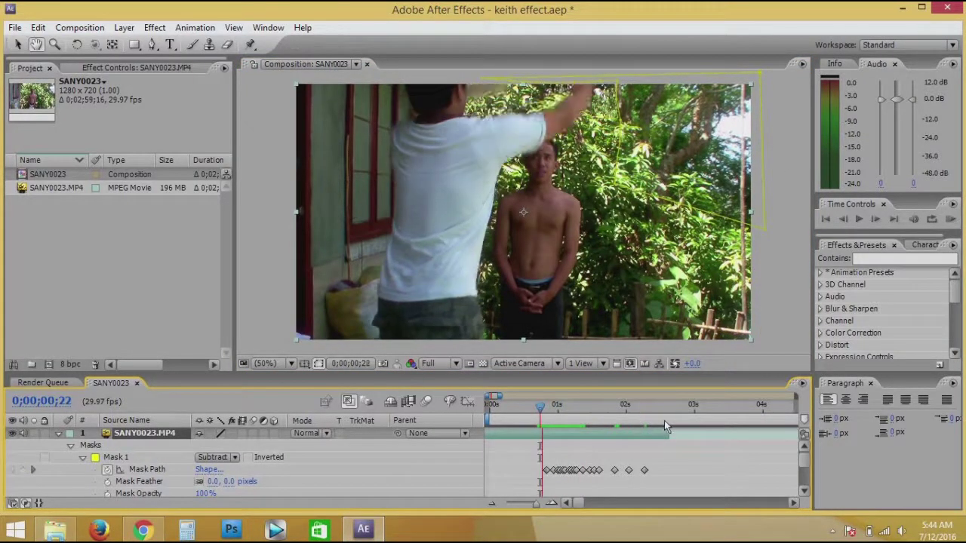
pyautogui.press('space')
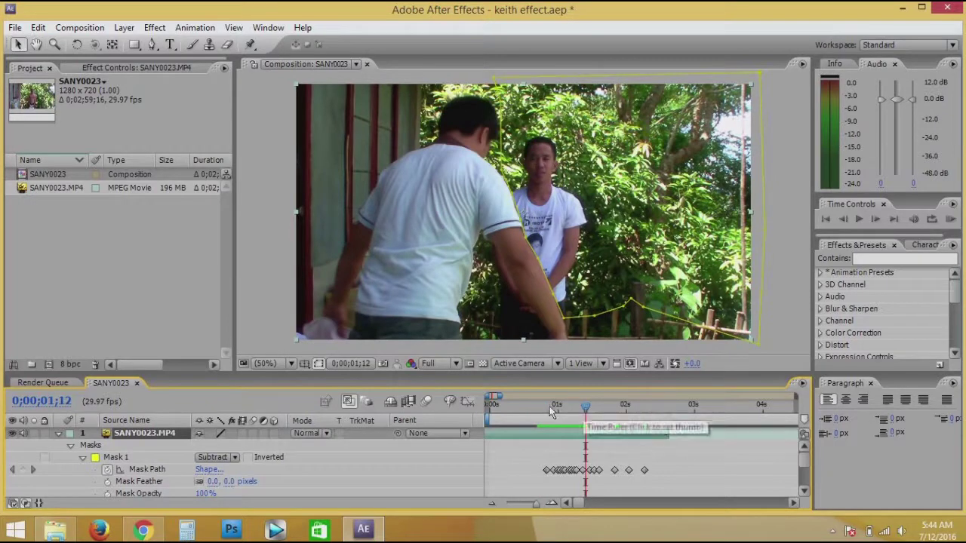
pyautogui.press('KP_0')
pyautogui.press('space')
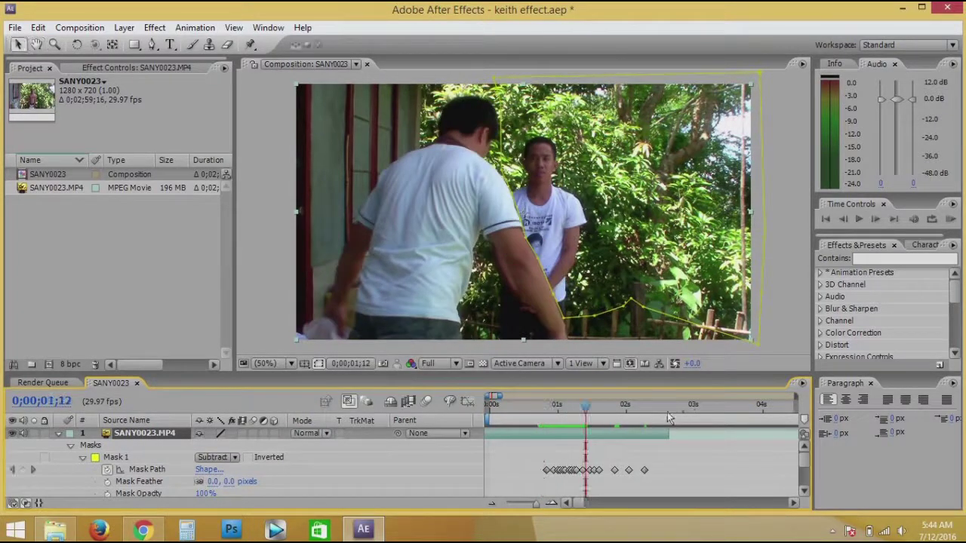
pyautogui.press('space')
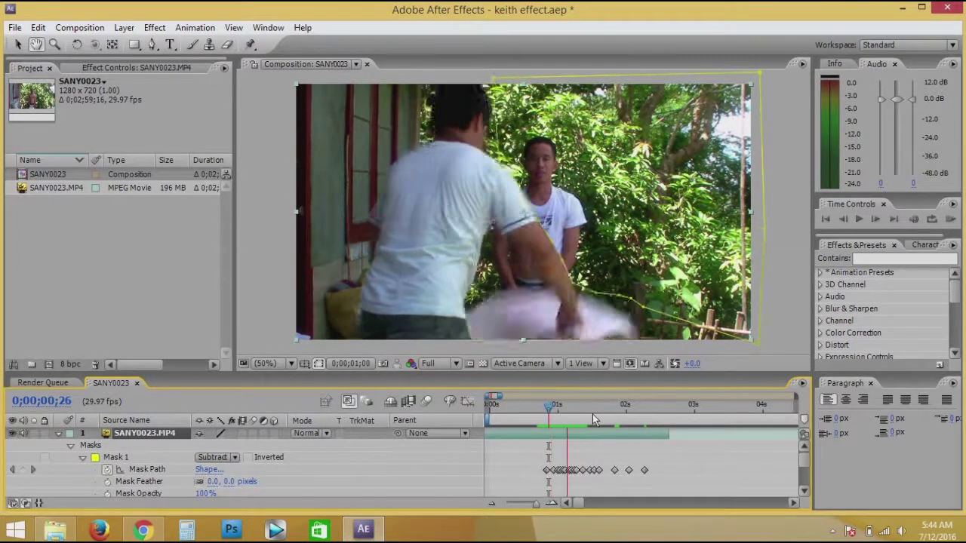
pyautogui.press('space')
pyautogui.click(791, 318)
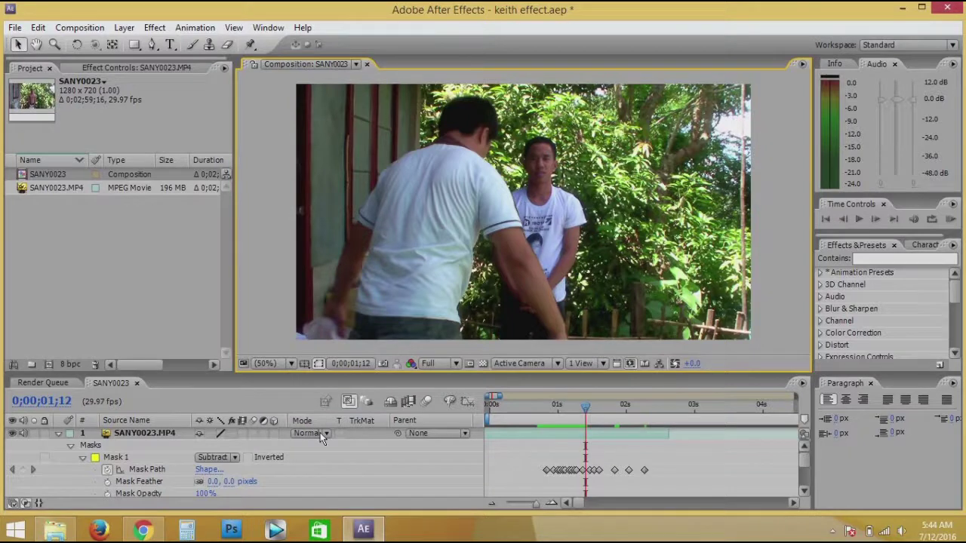
pyautogui.click(230, 481)
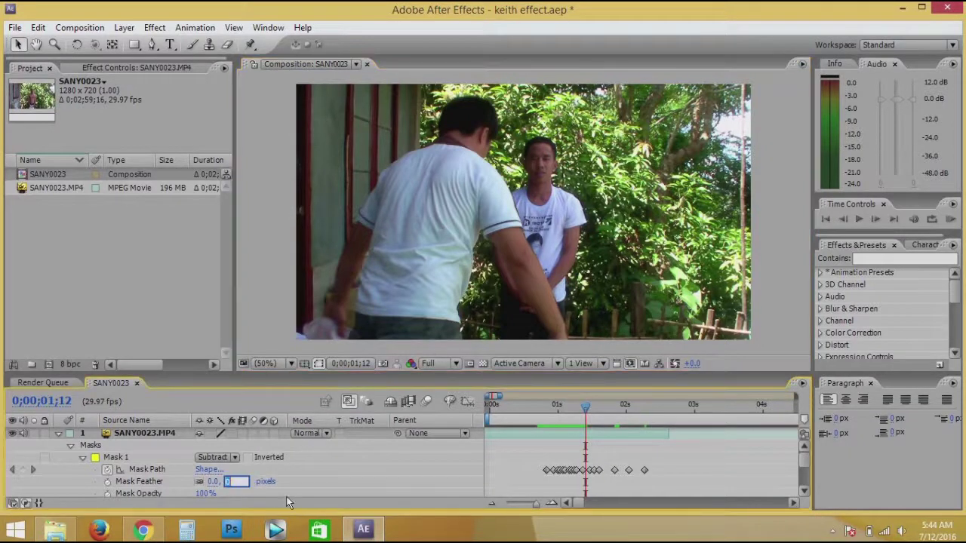
# - Set Mask 1's feather to 7 pixels and preview from frame 0;24
pyautogui.write('7')
pyautogui.press('Return')
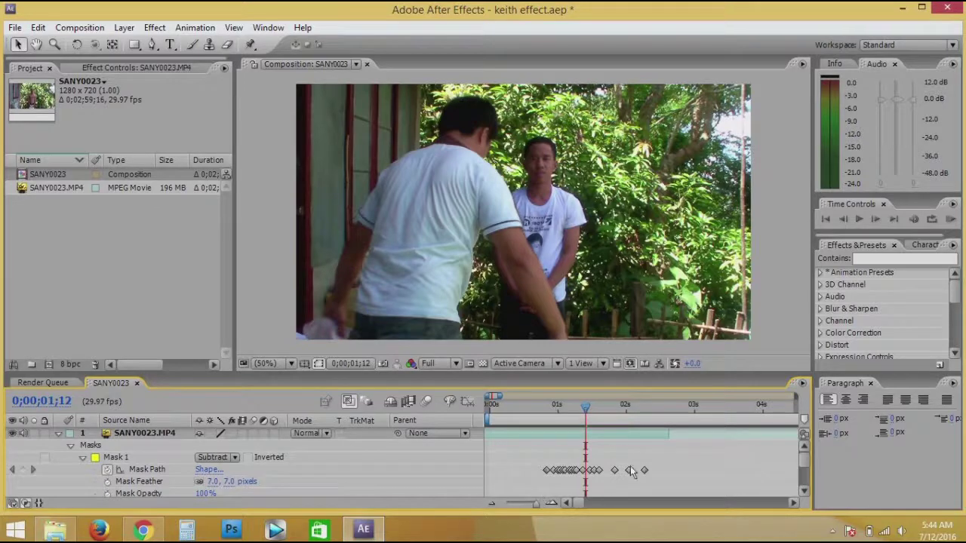
pyautogui.click(544, 404)
pyautogui.press('space')
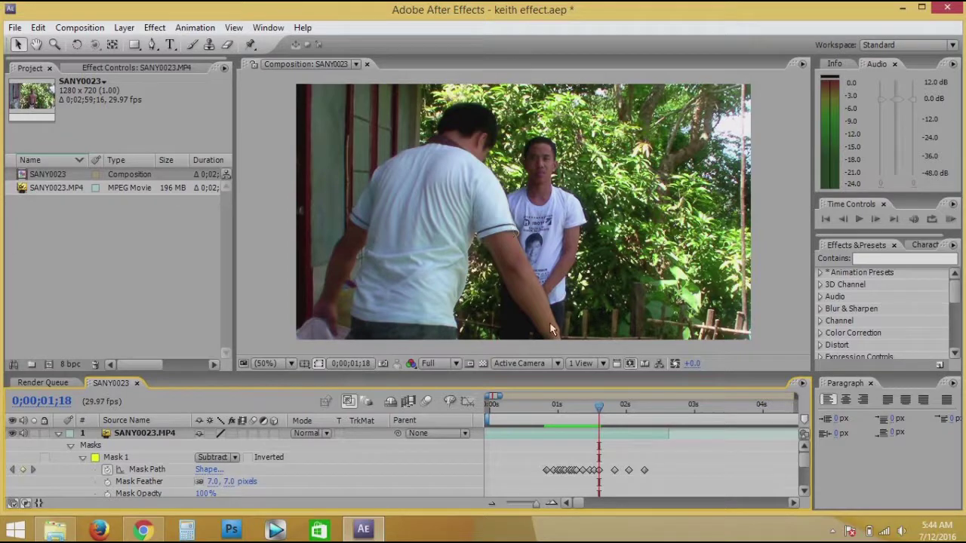
# - Check the feathered mask frame by frame and replay previews, ending at frame 1;02
pyautogui.click(566, 408)
pyautogui.moveTo(565, 408); pyautogui.dragTo(605, 406)
pyautogui.click(616, 405)
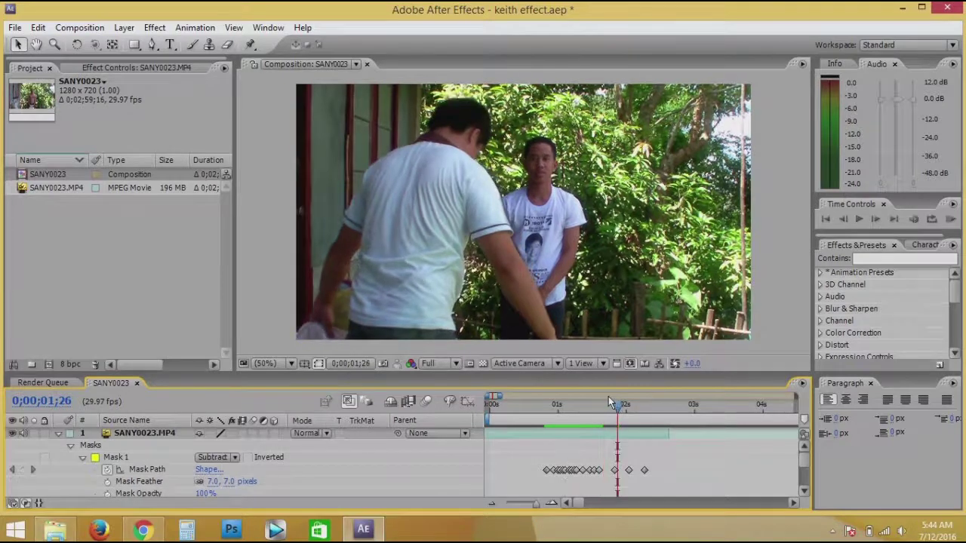
pyautogui.click(557, 406)
pyautogui.press('space')
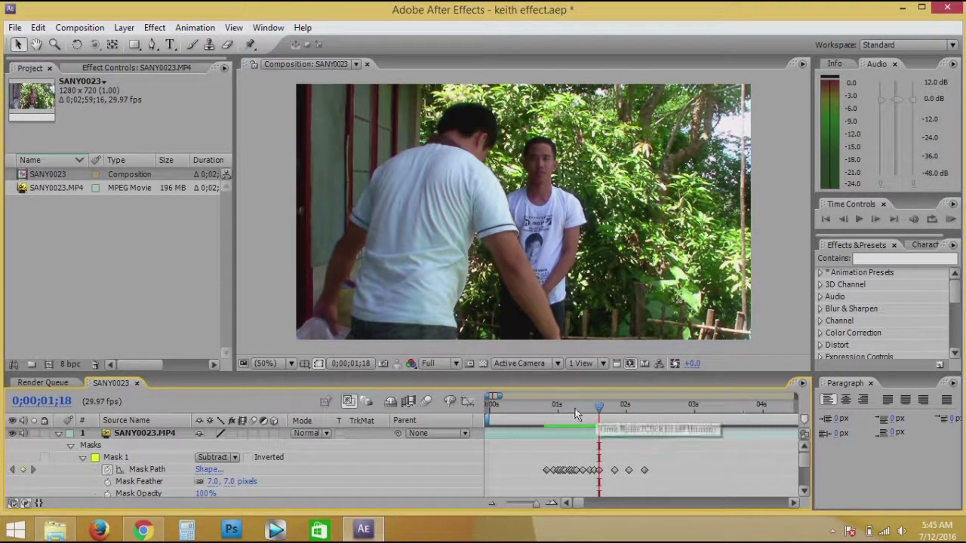
pyautogui.click(557, 406)
pyautogui.press('space')
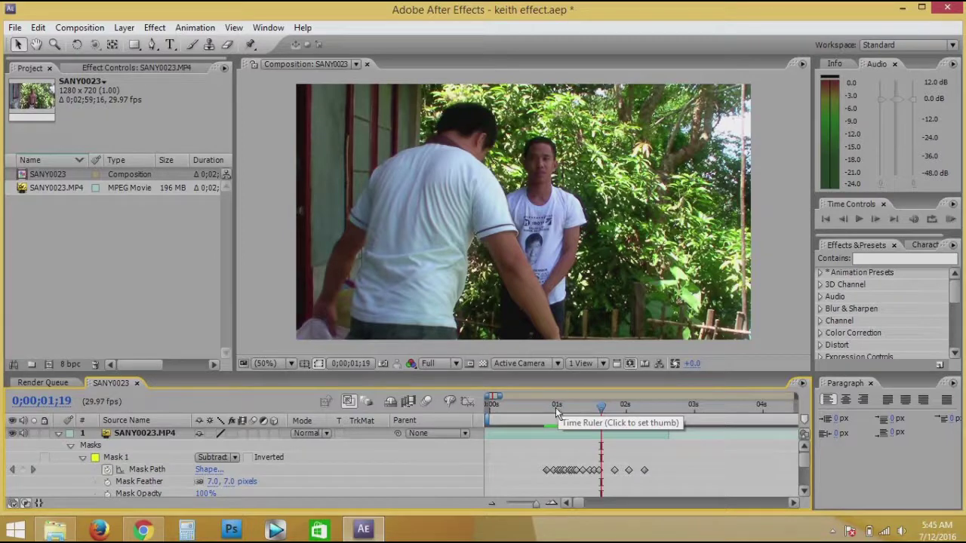
pyautogui.click(555, 411)
pyautogui.press('space')
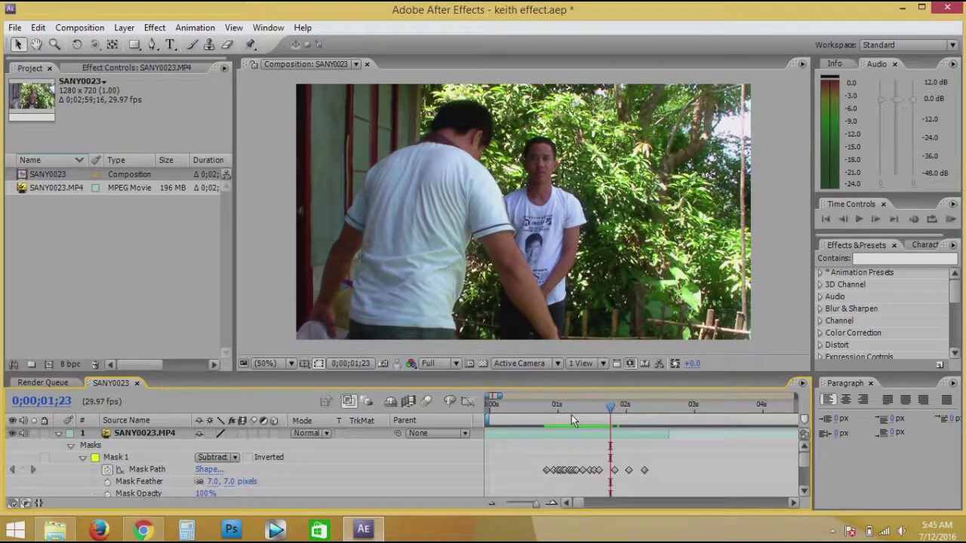
pyautogui.moveTo(555, 414); pyautogui.dragTo(565, 414)
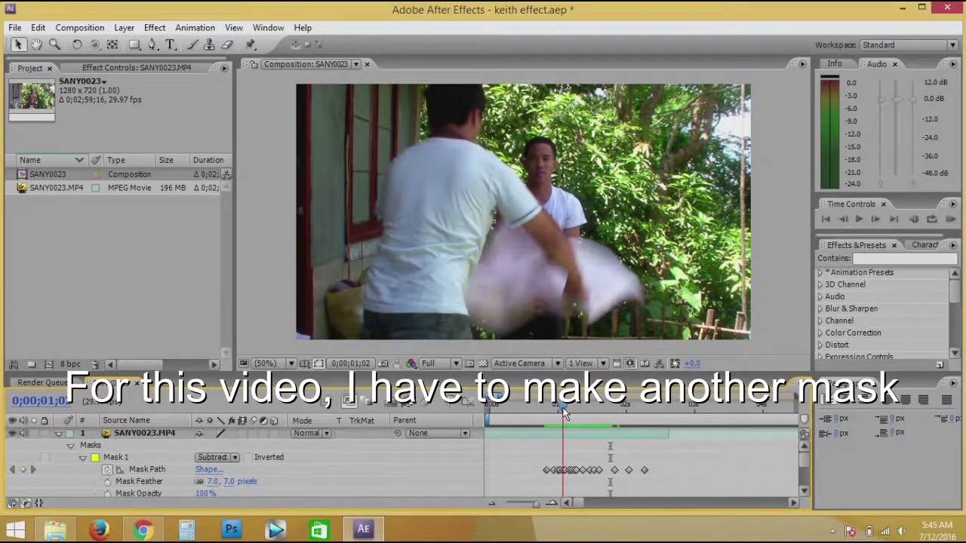
# - Duplicate the footage layer and start a new Pen mask near the man's shoulder
pyautogui.hotkey('ctrl', 'd')
pyautogui.press('g')
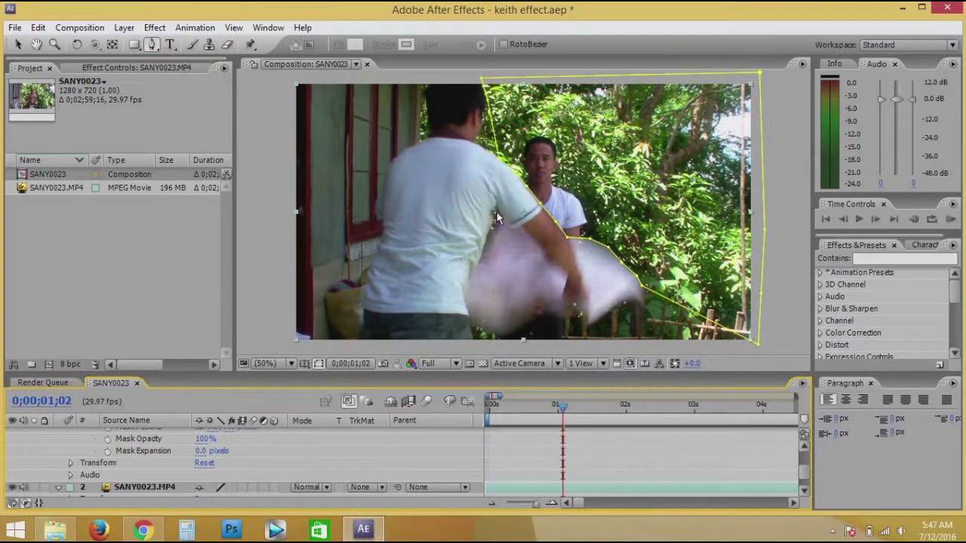
pyautogui.click(495, 210)
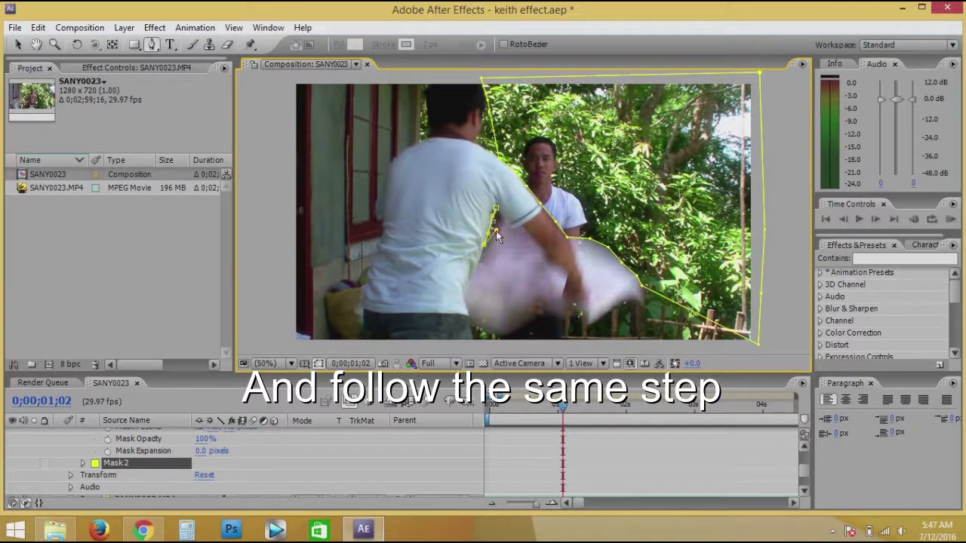
# - Set Mask 2 to Subtract and add its first path keyframe at 0;00;01;02
pyautogui.click(217, 463)
pyautogui.click(227, 441)
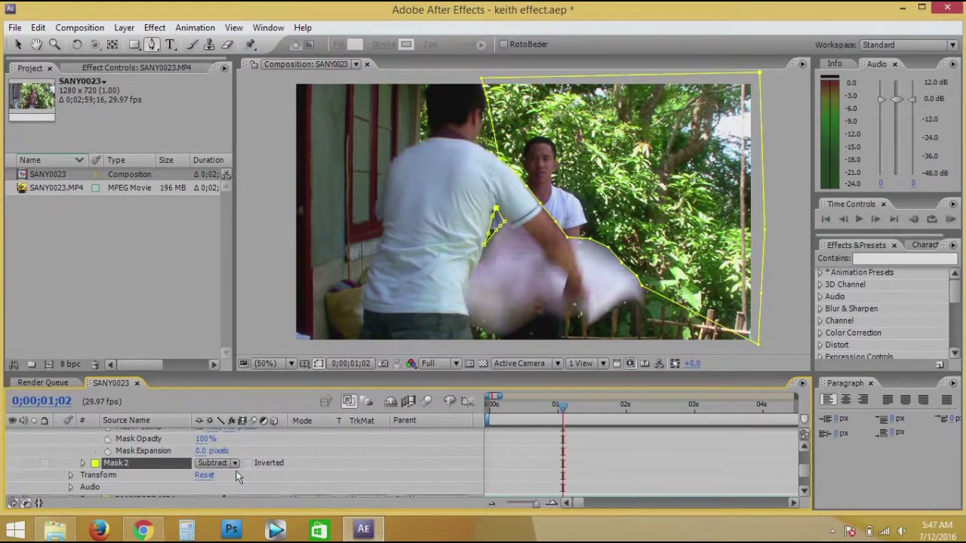
pyautogui.click(82, 463)
pyautogui.click(107, 454)
# - At frame 1;03, drag Mask 2's points into a shape around the gap under the arm
pyautogui.press('v')
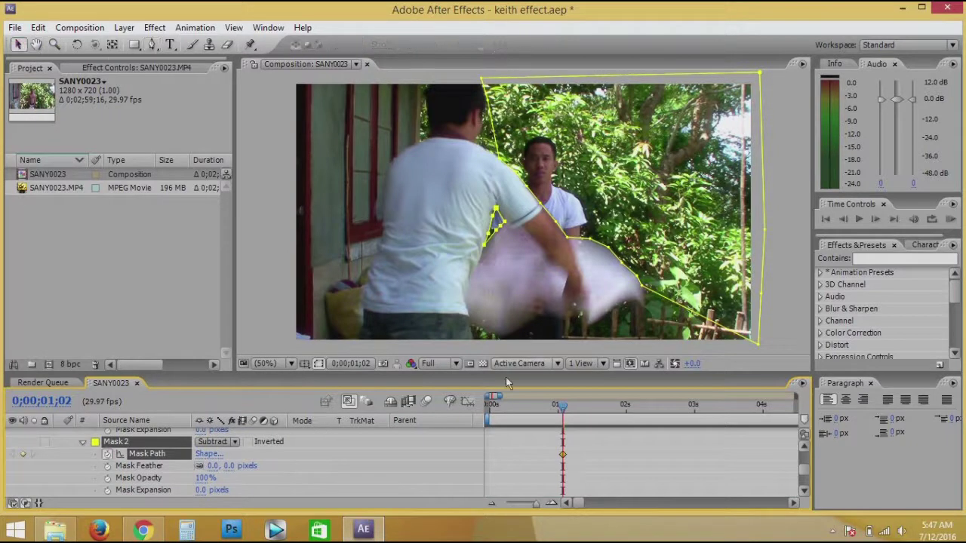
pyautogui.press('pagedown')
pyautogui.moveTo(500, 224)
pyautogui.mouseDown()
pyautogui.moveTo(508, 239)
pyautogui.moveTo(496, 240)
pyautogui.mouseUp()
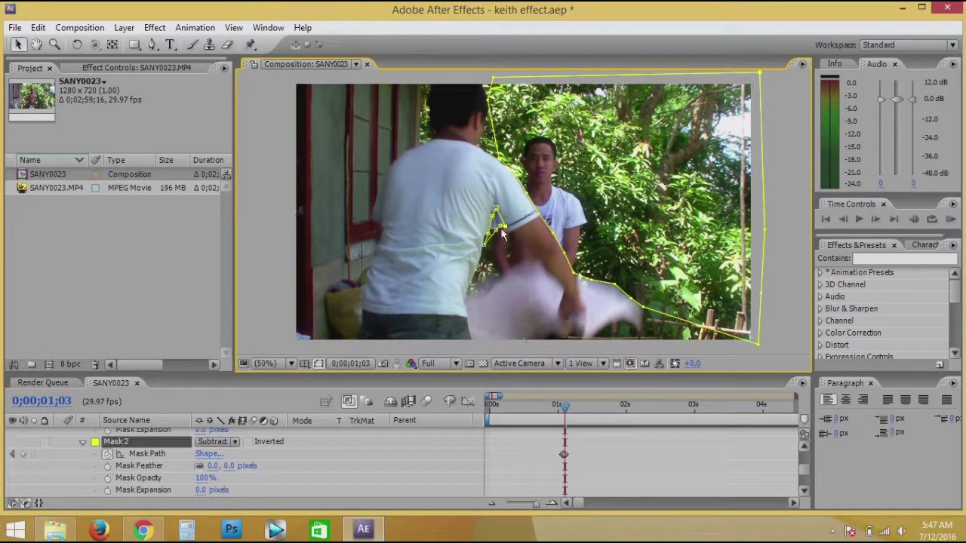
pyautogui.moveTo(505, 228); pyautogui.dragTo(538, 265)
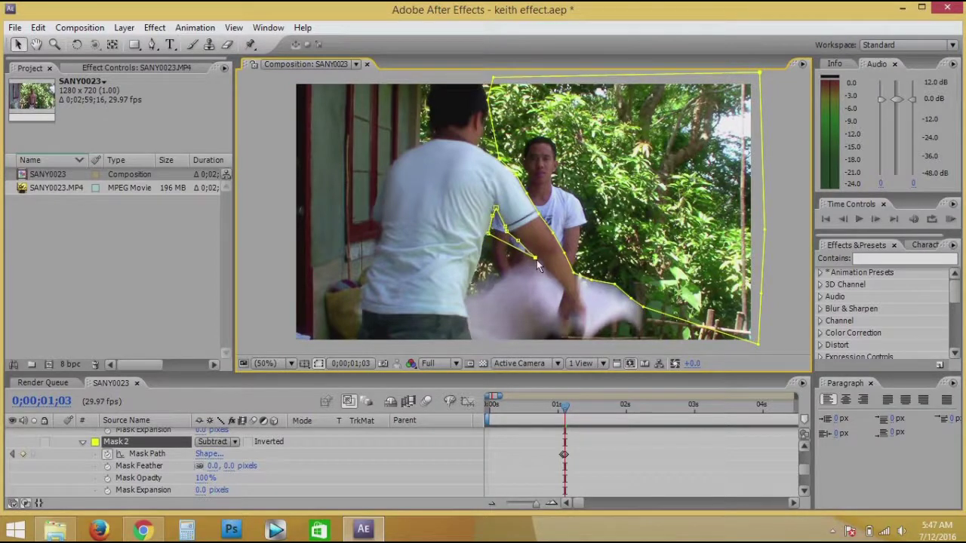
pyautogui.moveTo(489, 239); pyautogui.dragTo(486, 242)
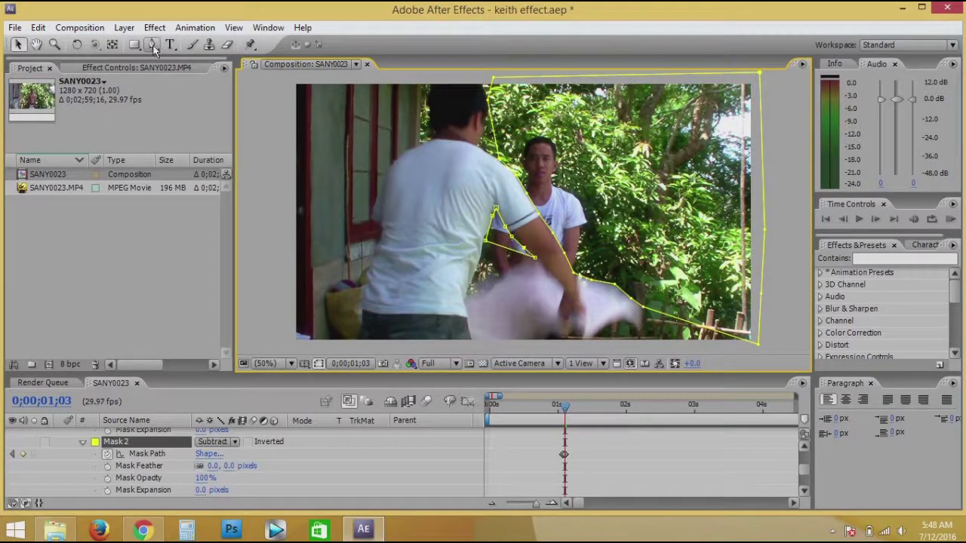
pyautogui.click(146, 453)
pyautogui.moveTo(520, 253); pyautogui.dragTo(504, 279)
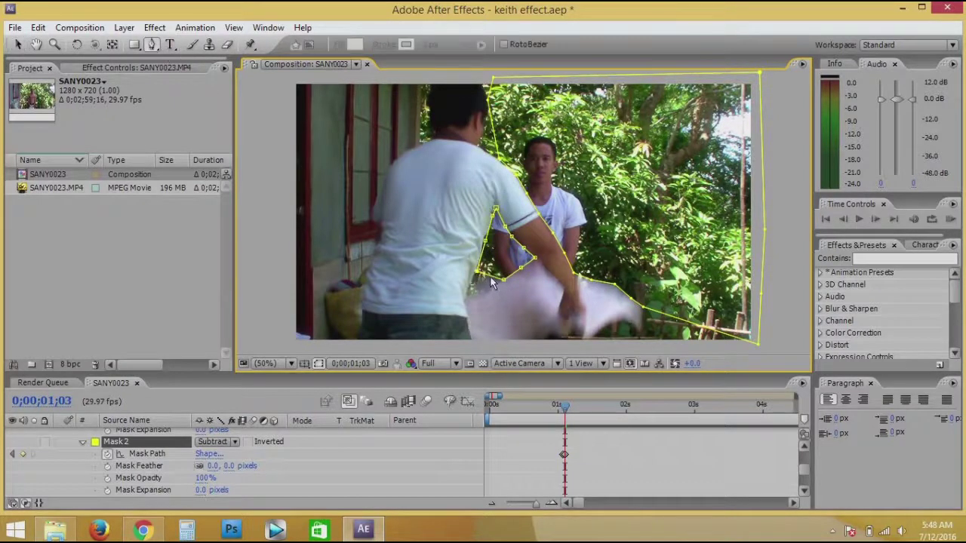
pyautogui.click(490, 276)
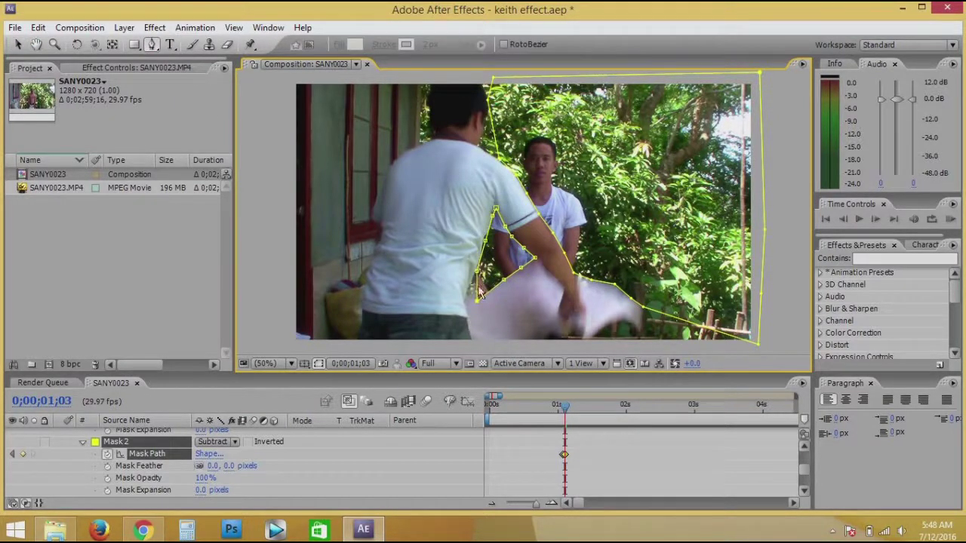
pyautogui.moveTo(478, 301); pyautogui.dragTo(465, 303)
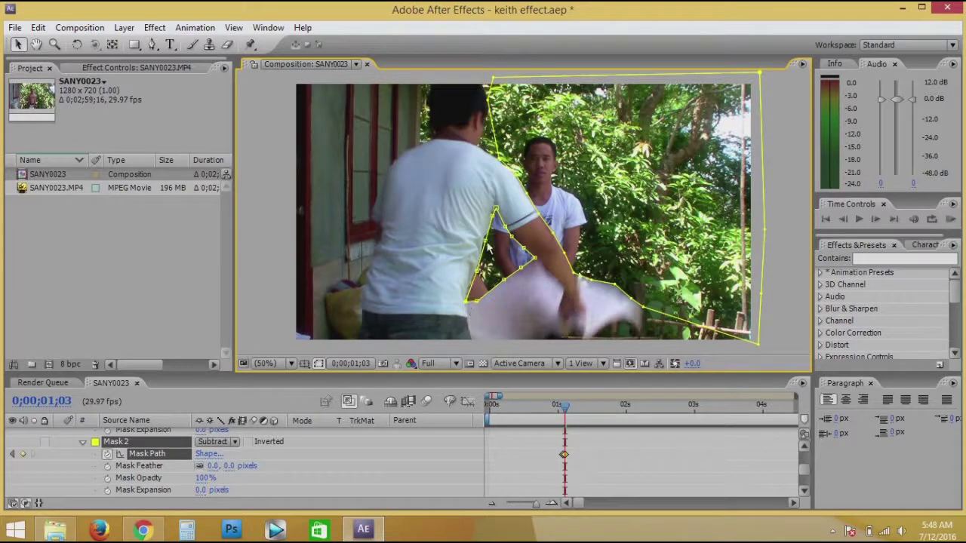
pyautogui.press('g')
pyautogui.click(469, 288)
pyautogui.press('v')
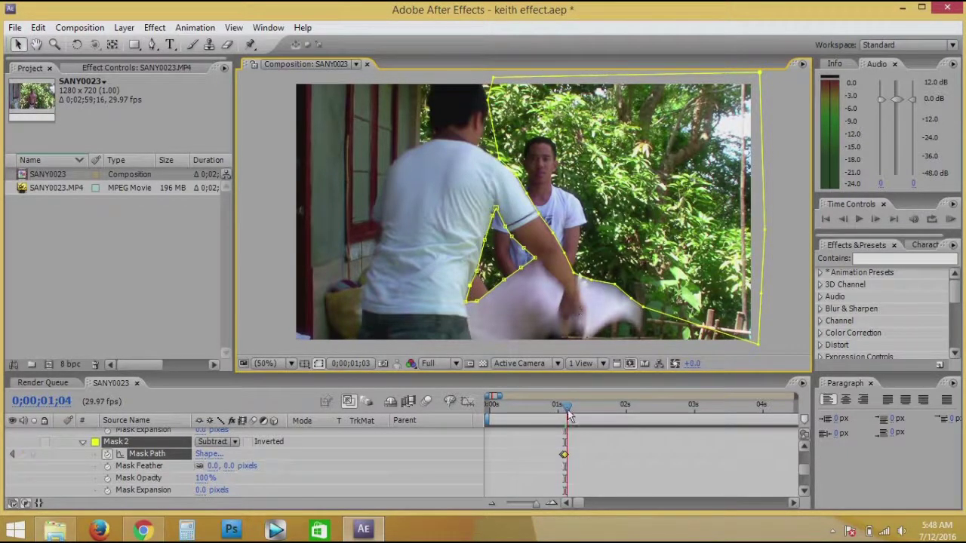
# - At frame 1;04, lower Mask 2's points to follow the arm and shoulder
pyautogui.click(567, 415)
pyautogui.moveTo(534, 259); pyautogui.dragTo(544, 285)
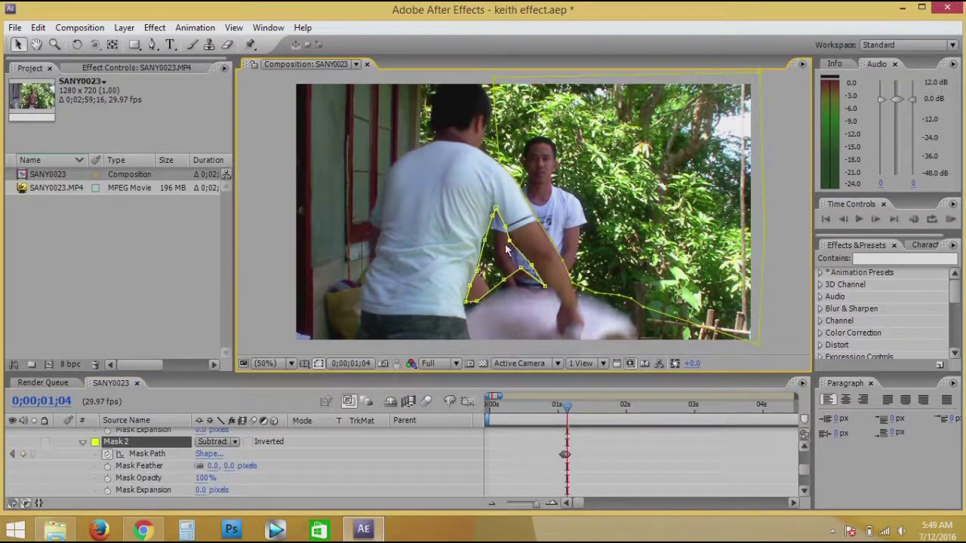
pyautogui.moveTo(495, 209); pyautogui.dragTo(493, 226)
pyautogui.moveTo(476, 305); pyautogui.dragTo(471, 311)
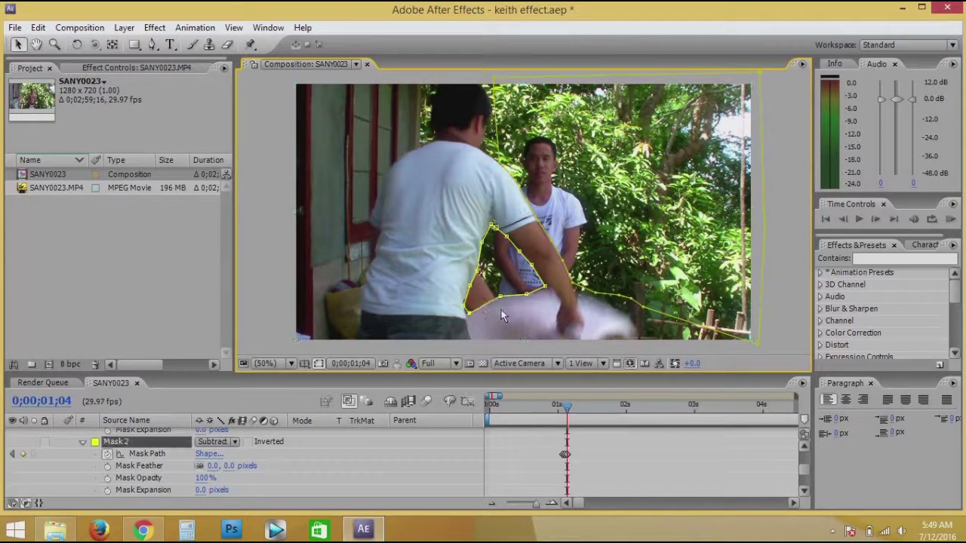
# - At frame 1;06, lower and narrow Mask 2's points to follow the moving arm
pyautogui.moveTo(568, 428); pyautogui.dragTo(571, 428)
pyautogui.moveTo(544, 287); pyautogui.dragTo(555, 322)
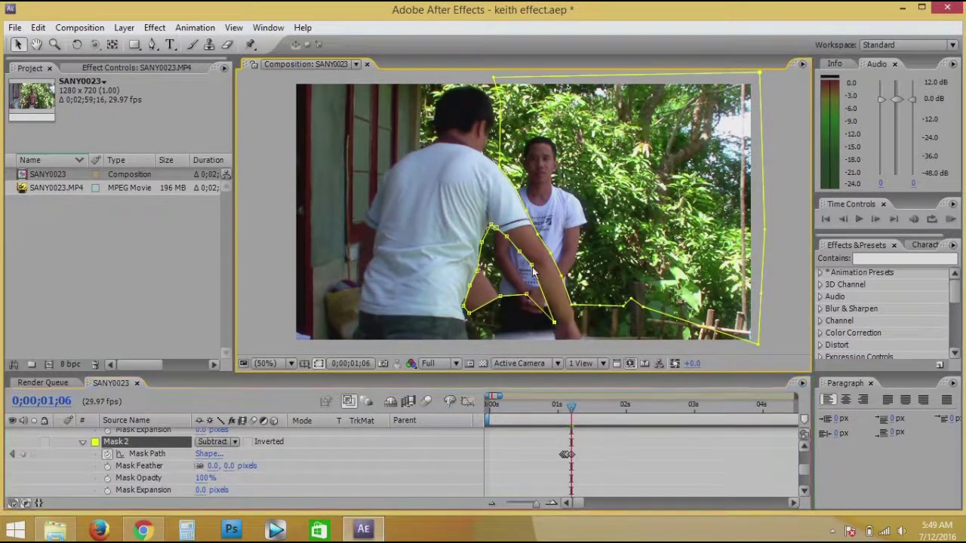
pyautogui.moveTo(519, 252); pyautogui.dragTo(525, 273)
pyautogui.moveTo(507, 236)
pyautogui.mouseDown()
pyautogui.moveTo(507, 263)
pyautogui.moveTo(498, 241)
pyautogui.mouseUp()
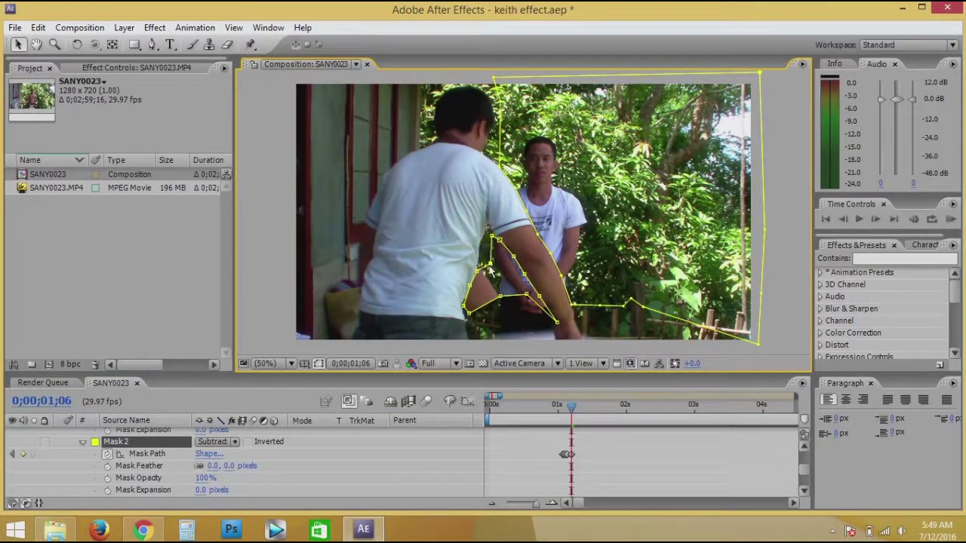
pyautogui.moveTo(500, 297); pyautogui.dragTo(502, 333)
pyautogui.moveTo(527, 297); pyautogui.dragTo(536, 333)
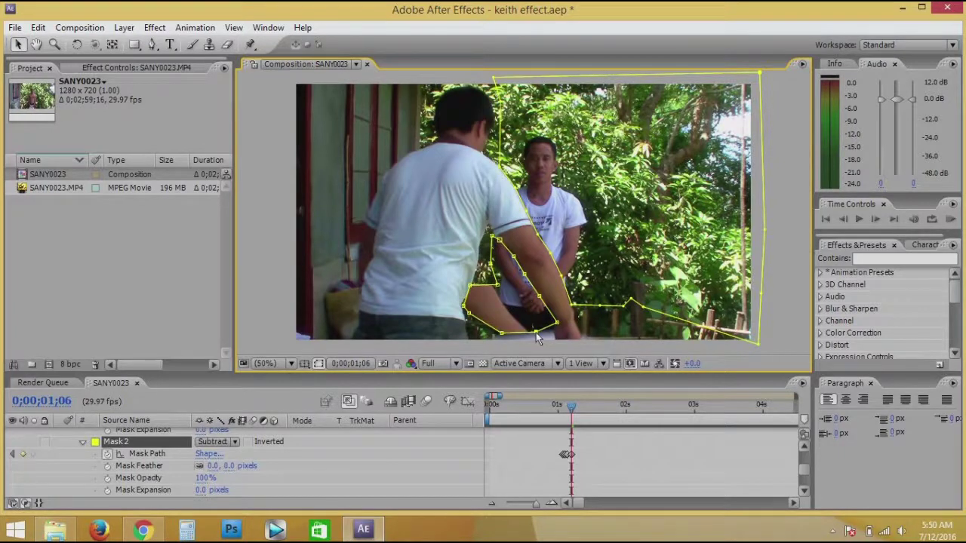
pyautogui.moveTo(464, 305)
pyautogui.mouseDown()
pyautogui.moveTo(502, 304)
pyautogui.moveTo(498, 285)
pyautogui.mouseUp()
# - Fix the lower-left point on an earlier frame, then reshape Mask 2 at 1;11 along the forearm
pyautogui.moveTo(571, 408); pyautogui.dragTo(564, 416)
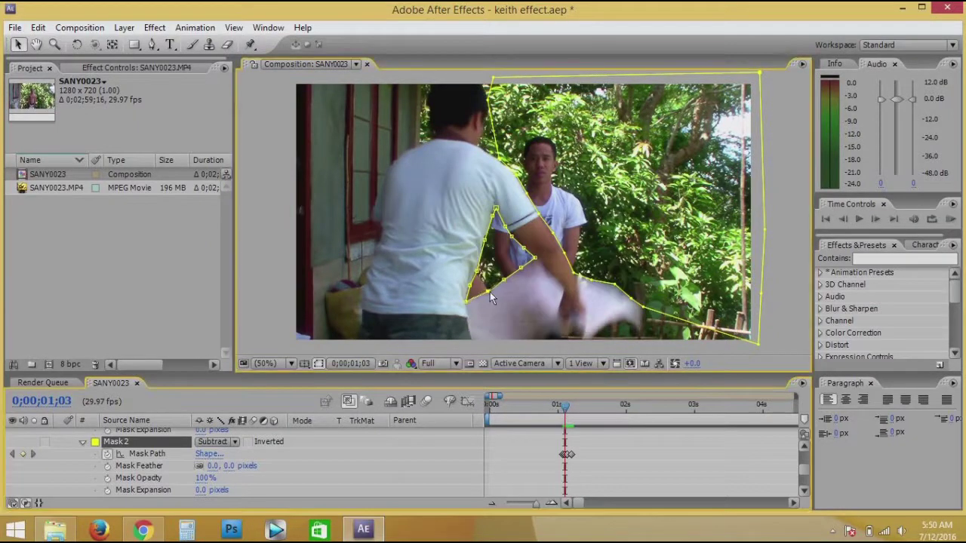
pyautogui.press('pagedown')
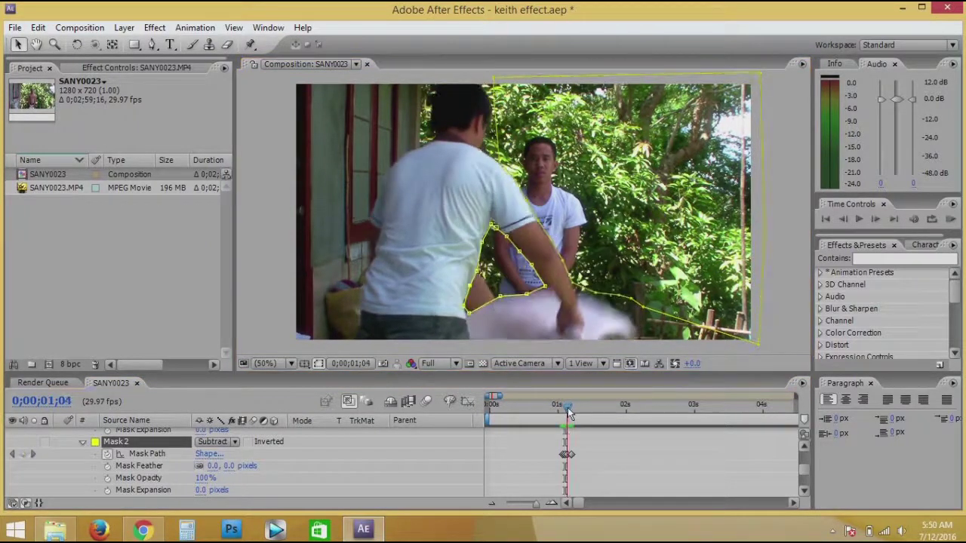
pyautogui.moveTo(466, 310); pyautogui.dragTo(483, 278)
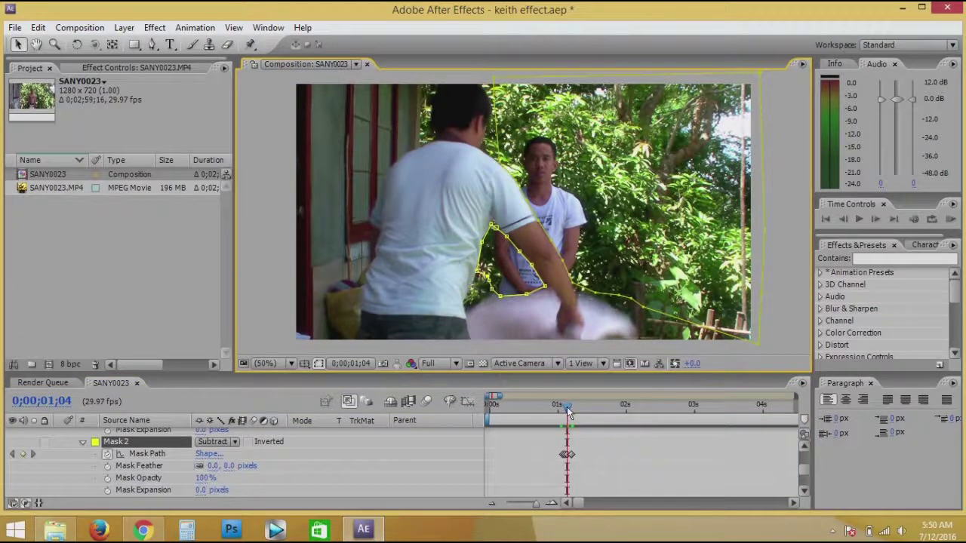
pyautogui.moveTo(568, 412); pyautogui.dragTo(583, 414)
pyautogui.moveTo(544, 305); pyautogui.dragTo(526, 281)
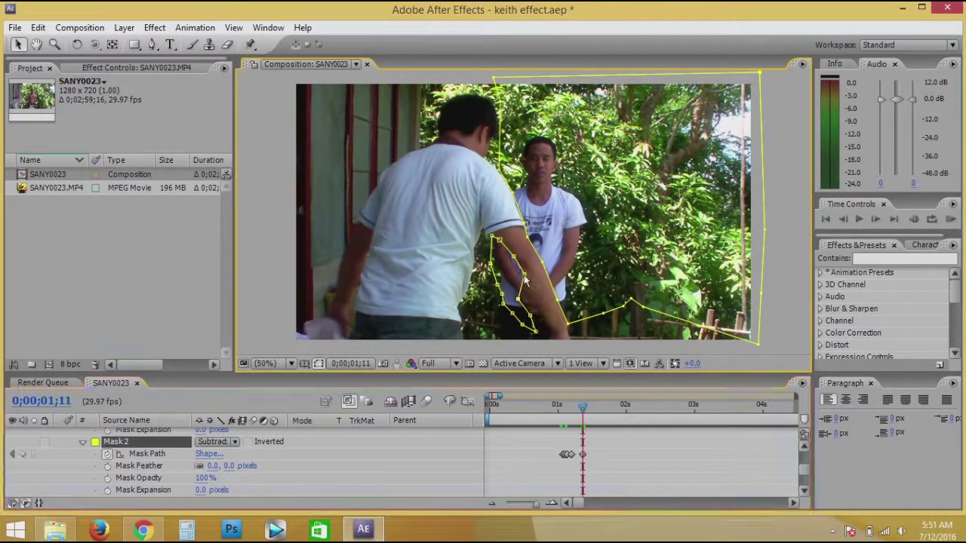
pyautogui.moveTo(493, 239); pyautogui.dragTo(491, 267)
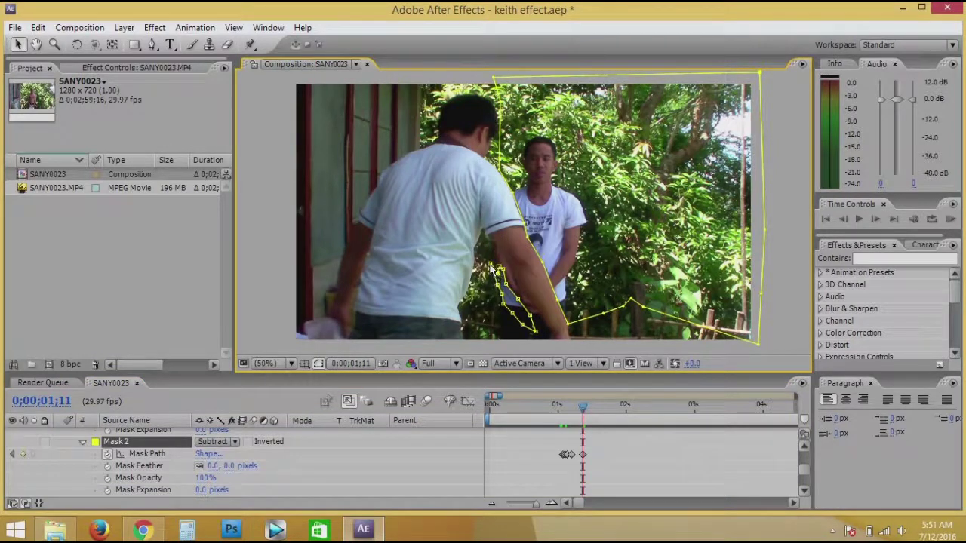
pyautogui.moveTo(582, 411); pyautogui.dragTo(625, 414)
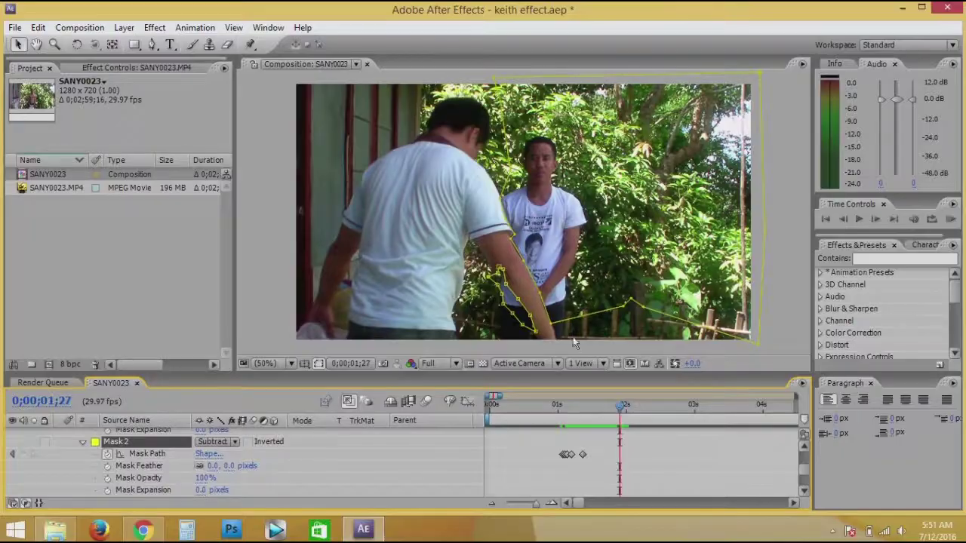